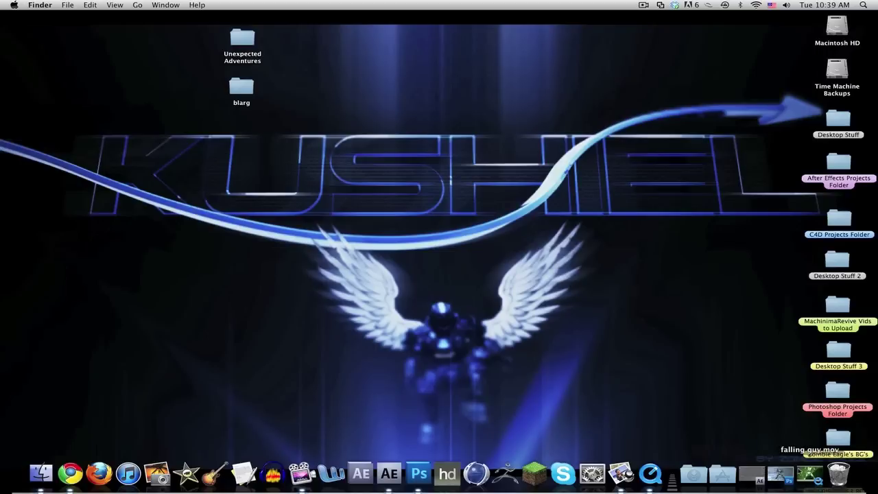
# Step: Open the minimized falling guy.mov clip, scrub through the falling animation, and close it
pyautogui.click(810, 473)
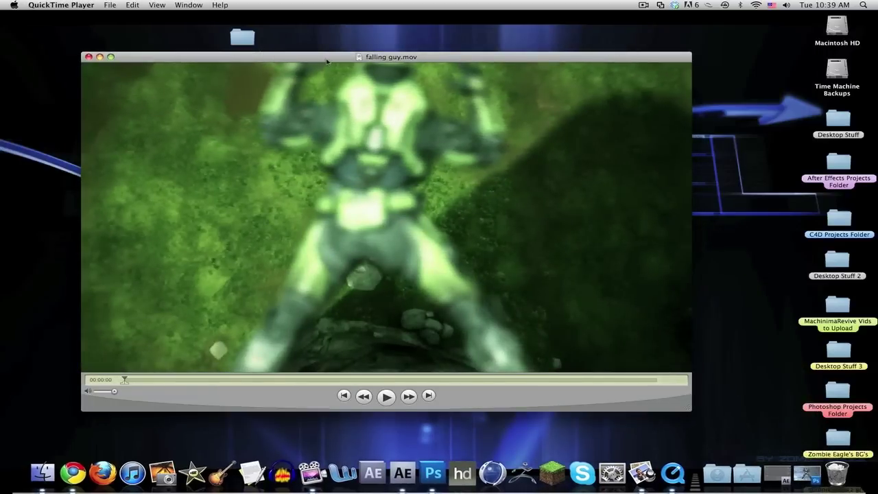
pyautogui.moveTo(327, 61); pyautogui.dragTo(336, 68)
pyautogui.moveTo(153, 388); pyautogui.dragTo(323, 384)
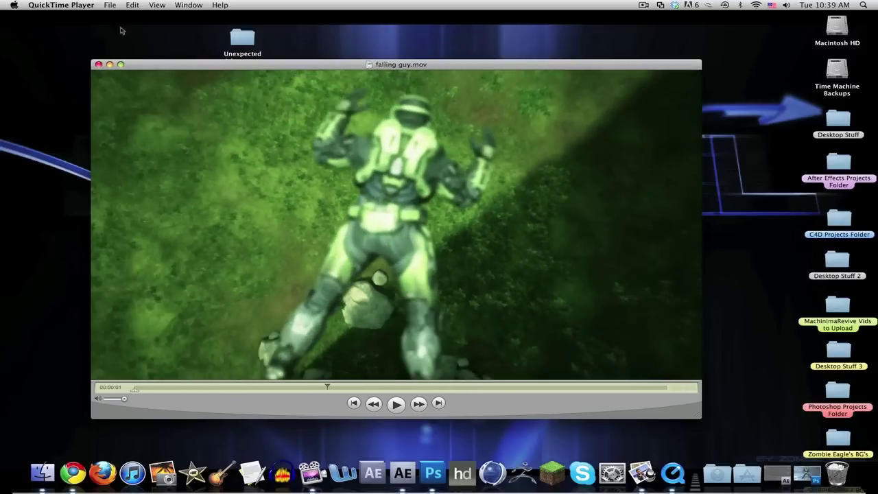
pyautogui.click(99, 64)
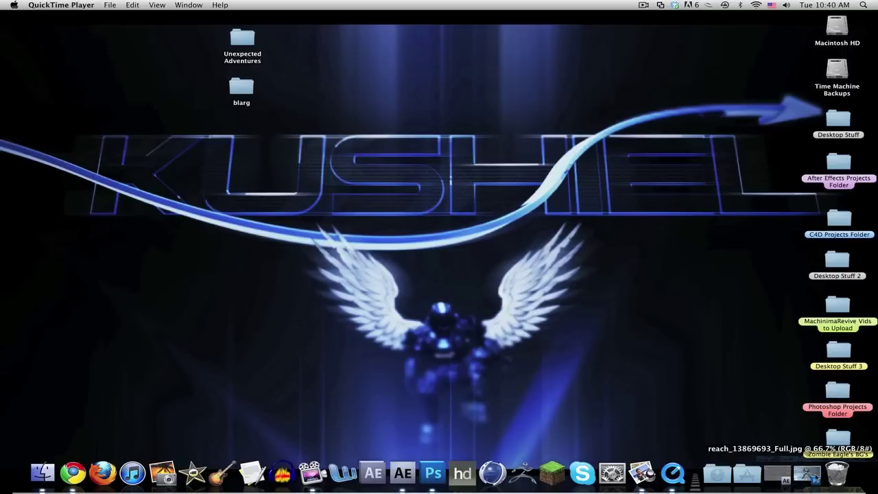
# Step: Switch to Photoshop with reach_13869693_Full.jpg open and choose the Polygonal Lasso tool
pyautogui.click(807, 474)
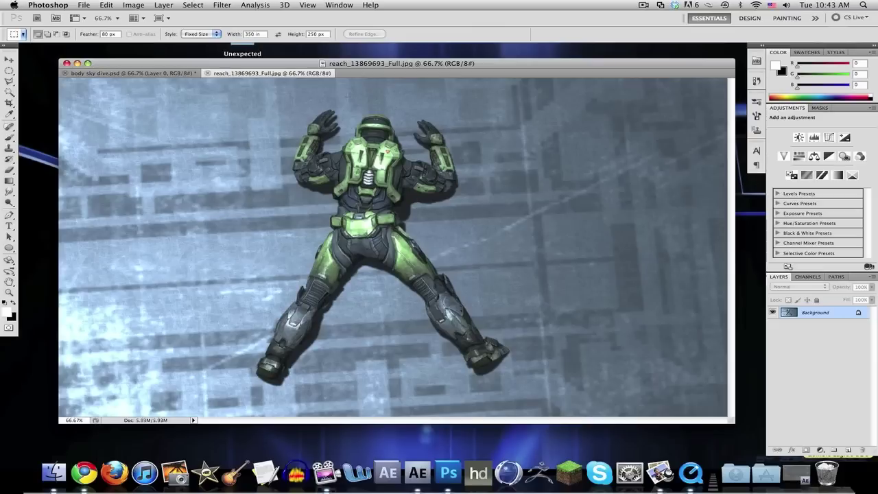
pyautogui.moveTo(375, 64); pyautogui.dragTo(377, 64)
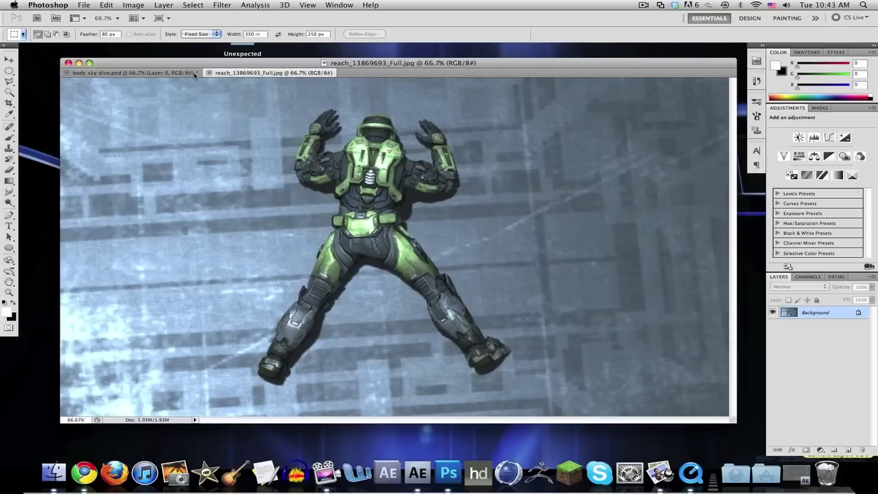
pyautogui.click(10, 81)
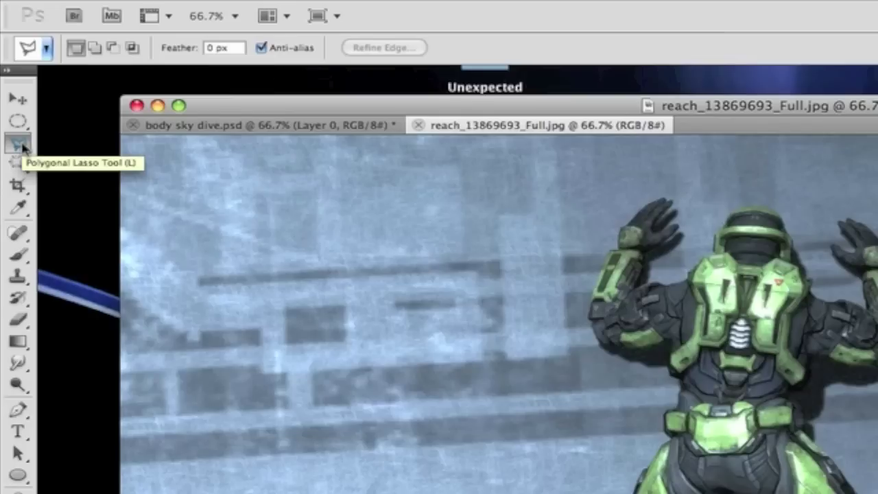
pyautogui.click(21, 144)
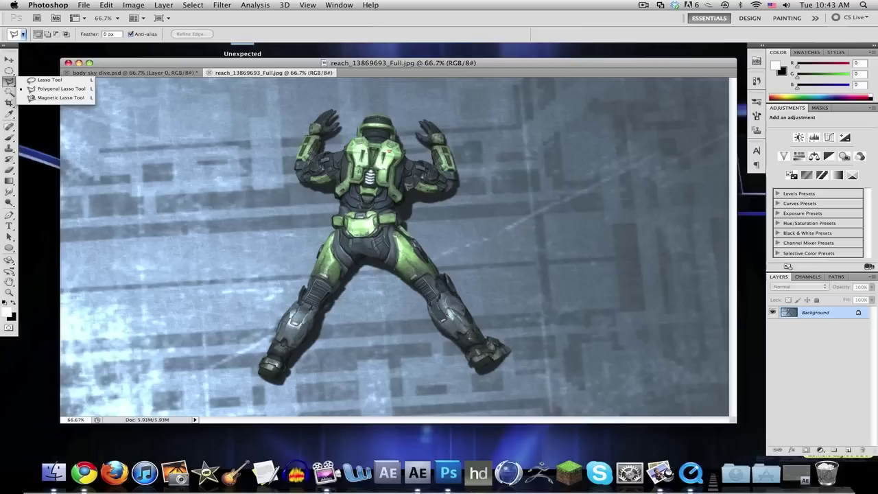
pyautogui.click(60, 89)
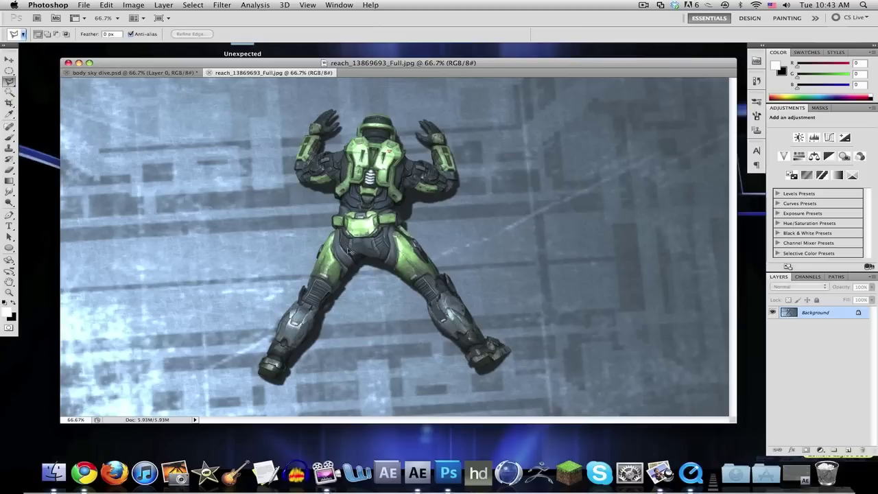
# Step: Trace a closed polygonal selection around the armored soldier, starting and ending at the tip of the right foot
pyautogui.press('super+plus')
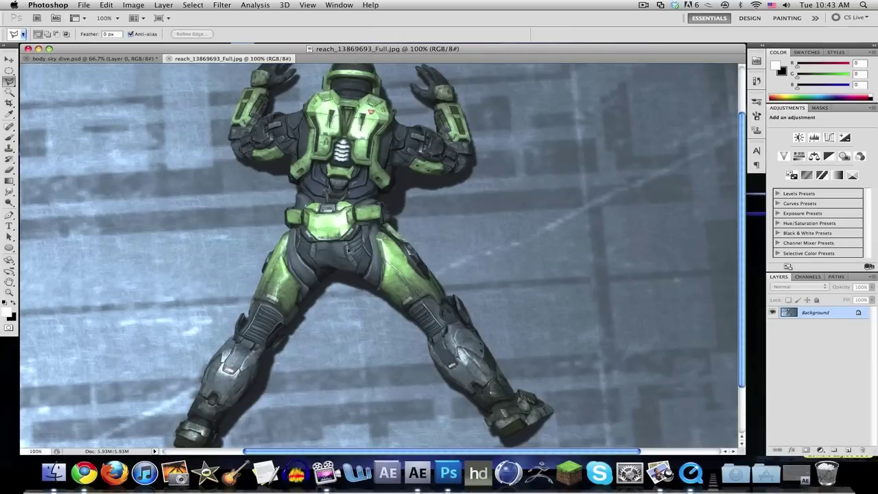
pyautogui.press('super+plus')
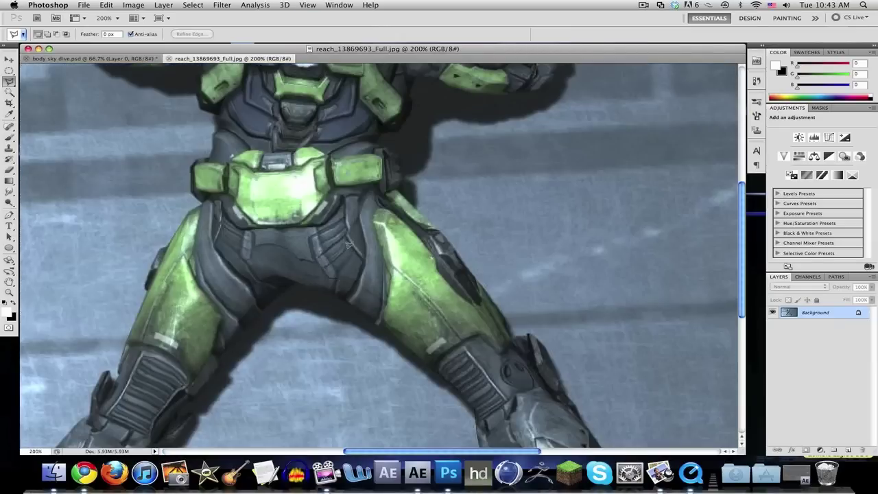
pyautogui.moveTo(480, 422); pyautogui.dragTo(298, 150)
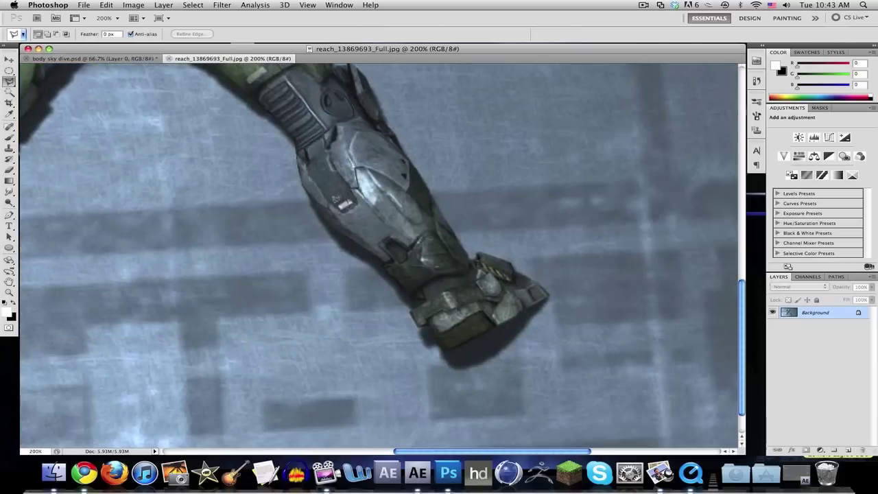
pyautogui.click(549, 294)
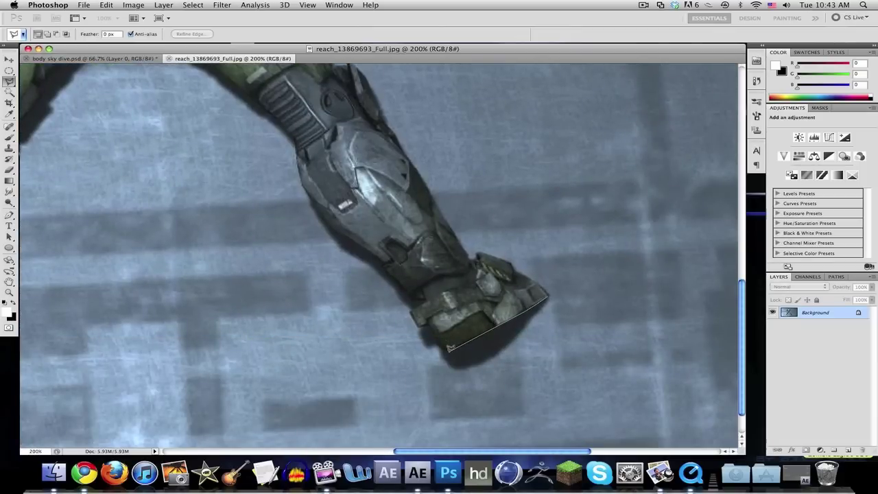
pyautogui.click(445, 349)
pyautogui.click(420, 331)
pyautogui.click(381, 264)
pyautogui.scroll(3, 295, 137)
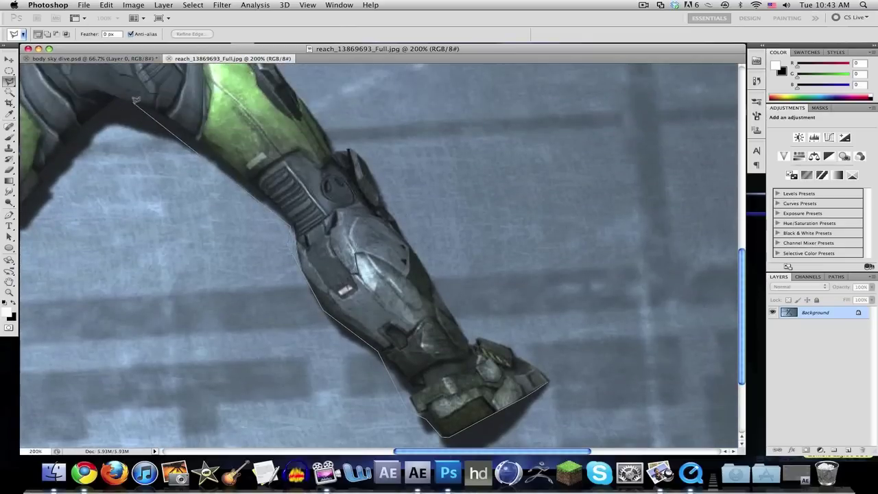
pyautogui.click(115, 111)
pyautogui.hscroll(-2, 115, 109)
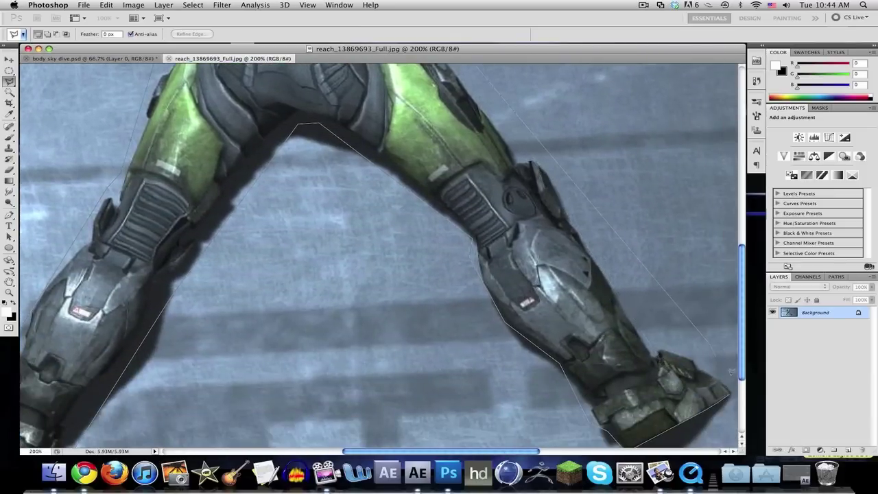
pyautogui.click(711, 341)
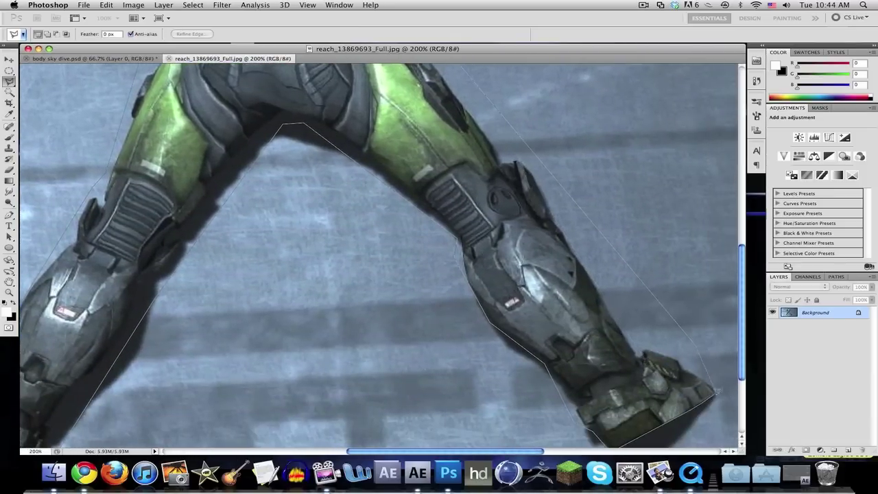
pyautogui.doubleClick(715, 392)
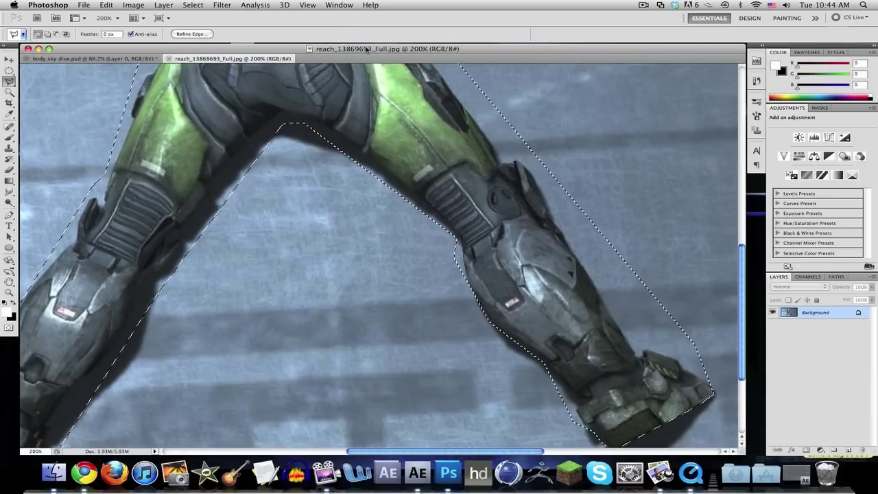
# Step: Invert the selection so that it covers everything surrounding the soldier
pyautogui.press('super+minus')
pyautogui.press('super+minus')
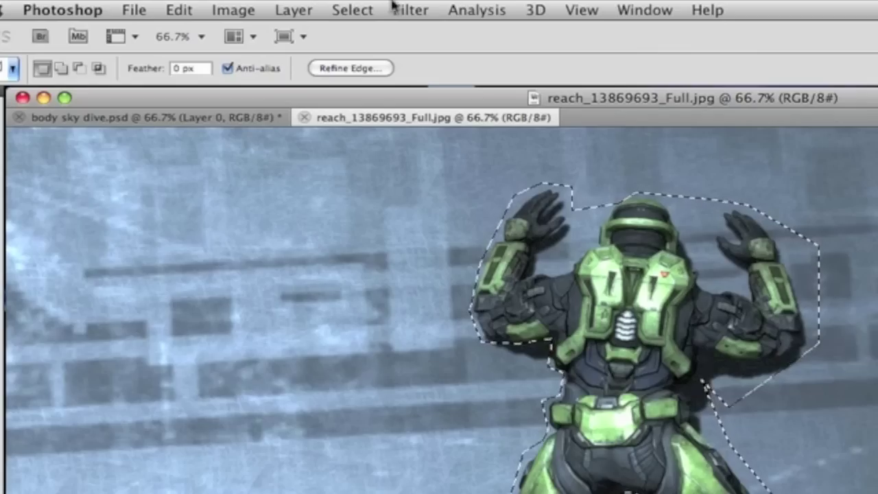
pyautogui.click(349, 9)
pyautogui.click(388, 84)
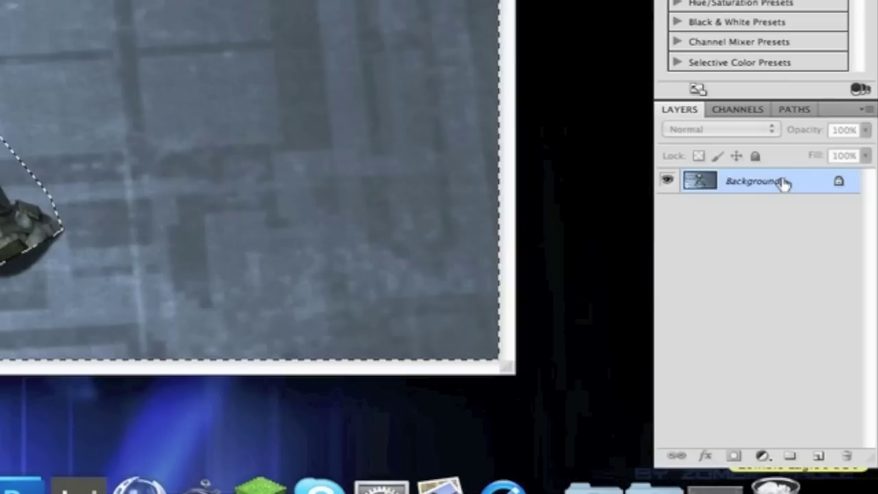
# Step: Convert the locked Background to a regular layer named Layer 0, delete the selected surroundings, and deselect
pyautogui.doubleClick(830, 313)
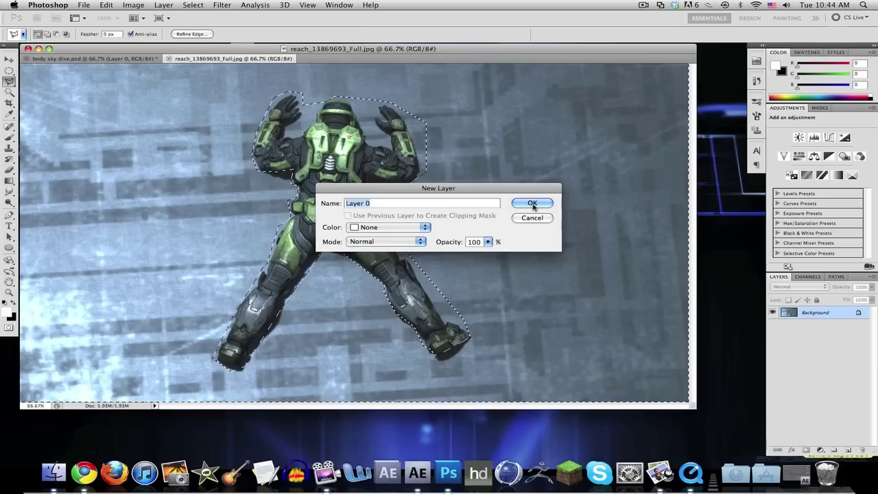
pyautogui.click(532, 204)
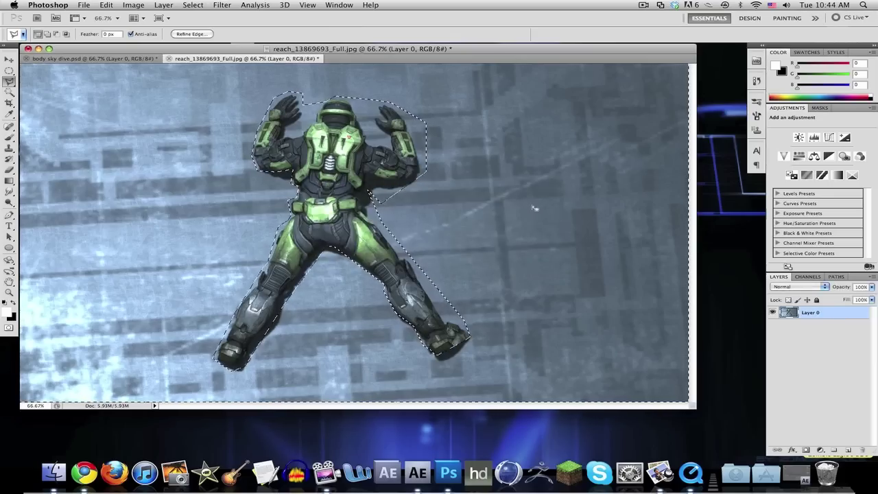
pyautogui.press('Delete')
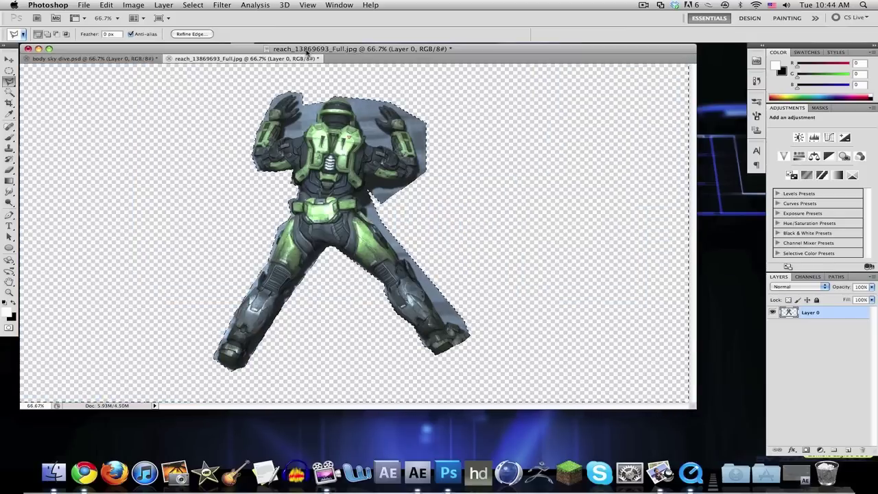
pyautogui.press('super+d')
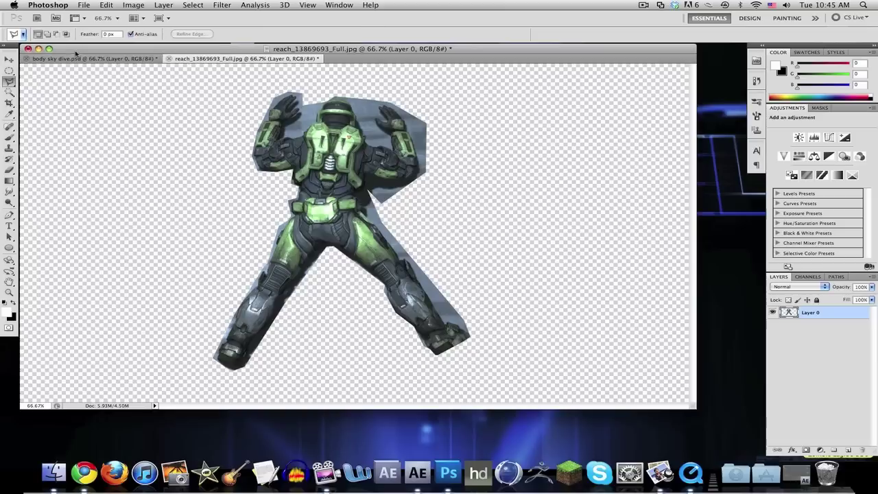
# Step: Switch to the body sky dive.psd document and examine the clean soldier cutout and its separate limb layers
pyautogui.click(76, 58)
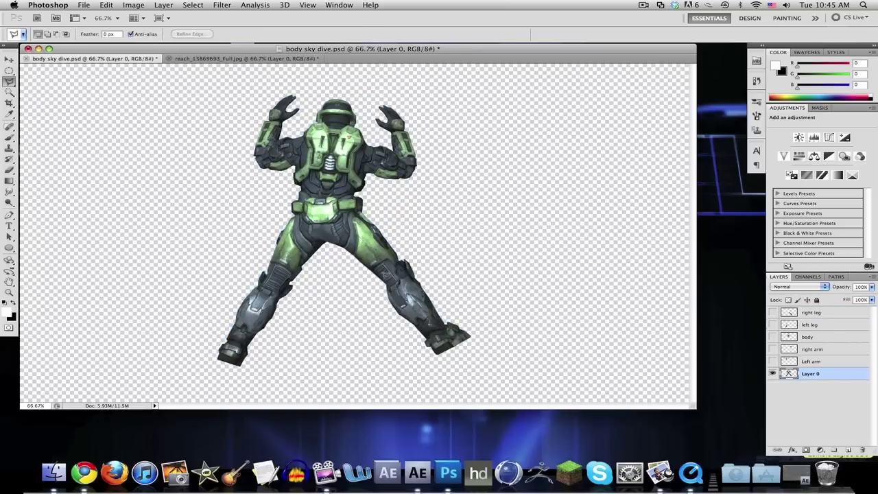
pyautogui.press('super+plus')
pyautogui.press('super+plus')
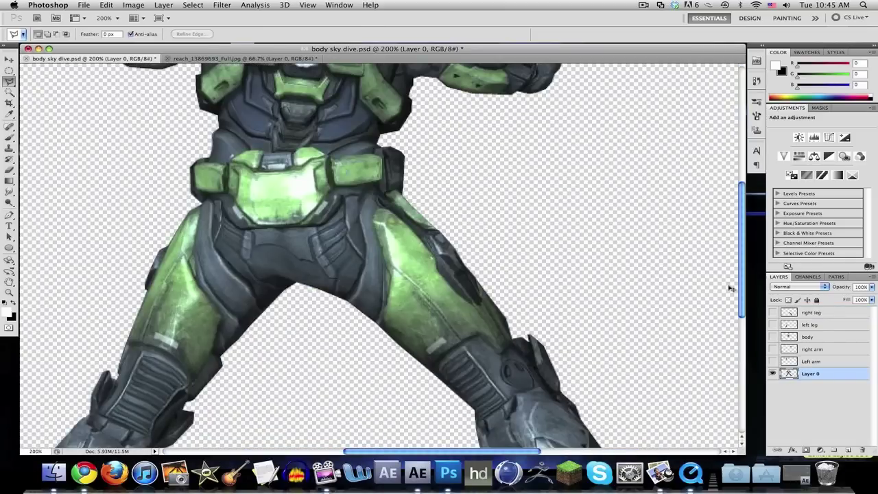
pyautogui.press('super+minus')
pyautogui.press('super+minus')
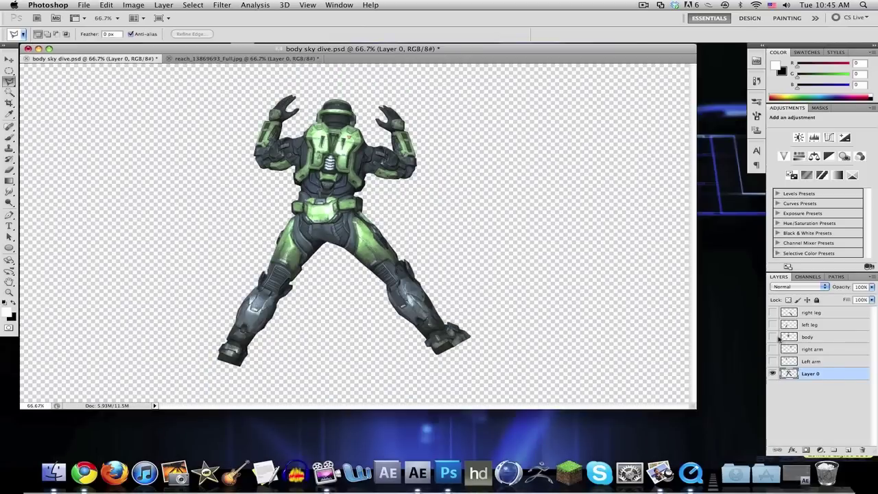
pyautogui.click(822, 363)
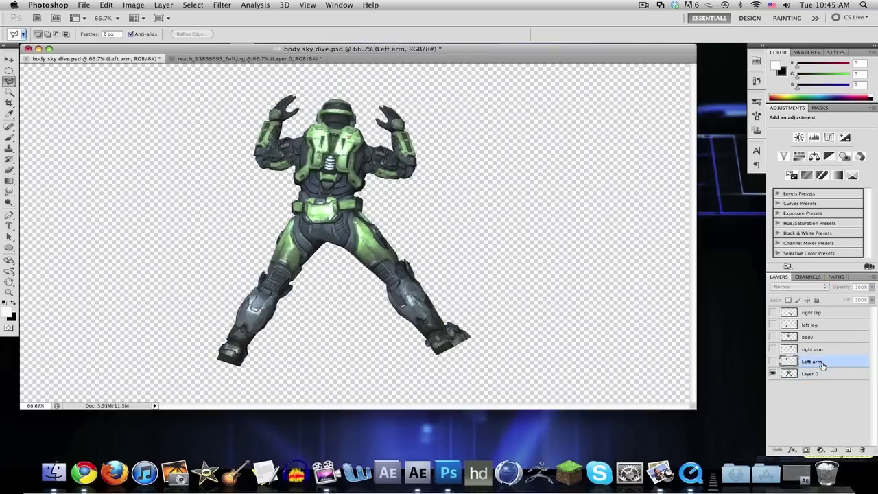
# Step: Duplicate Layer 0 four times within body sky dive.psd, keeping the default copy names
pyautogui.click(793, 374)
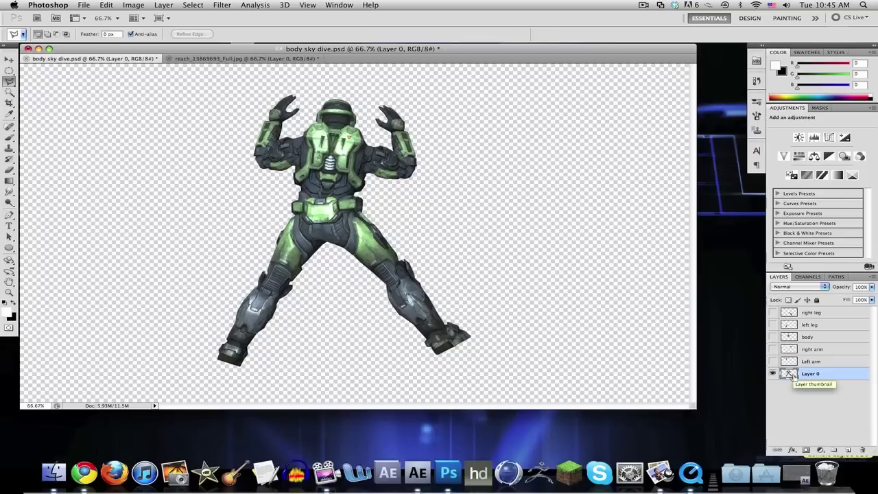
pyautogui.rightClick(829, 374)
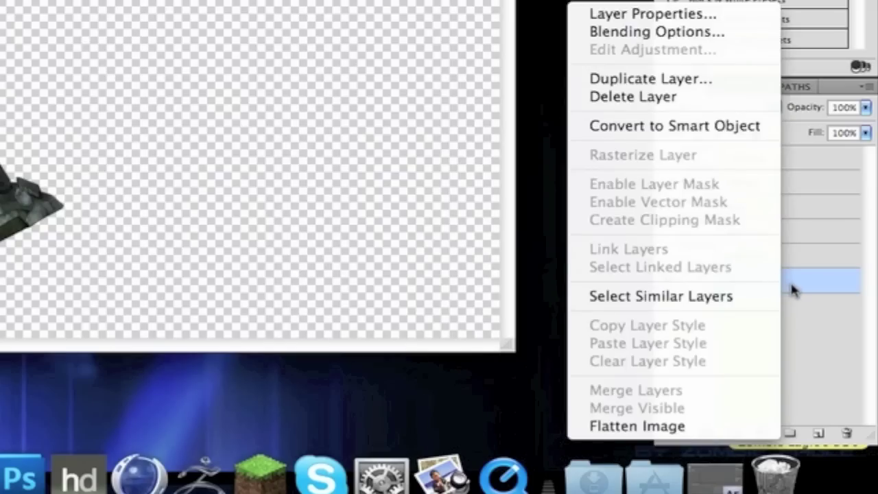
pyautogui.click(649, 79)
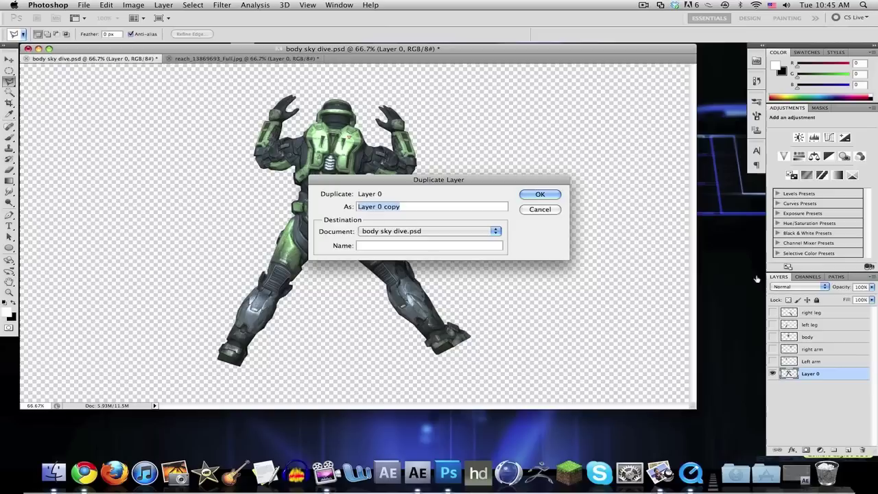
pyautogui.click(554, 199)
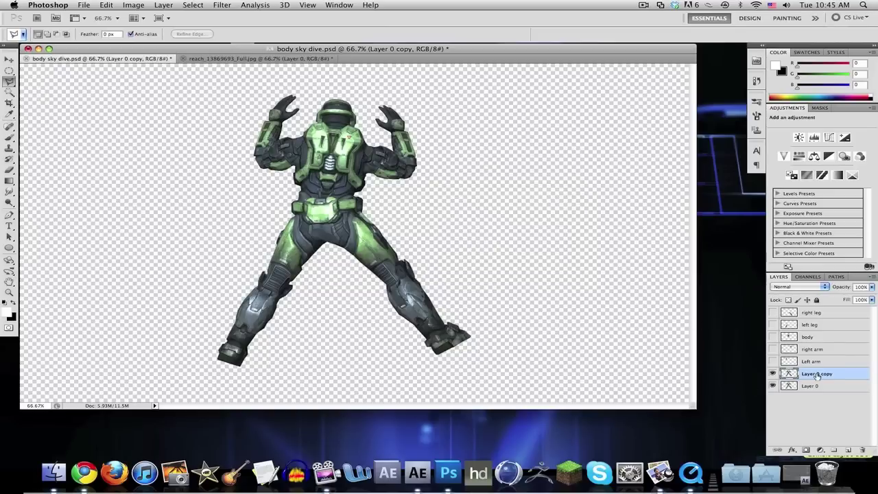
pyautogui.rightClick(817, 375)
pyautogui.click(751, 272)
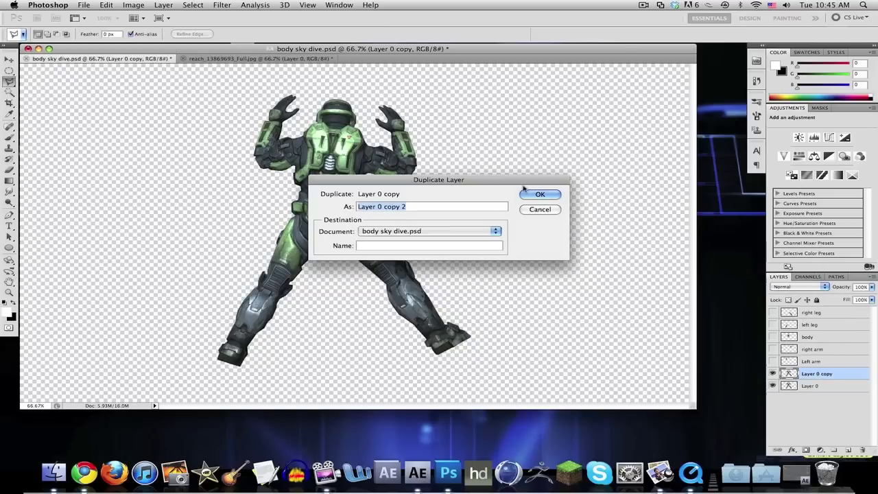
pyautogui.click(529, 190)
pyautogui.rightClick(802, 376)
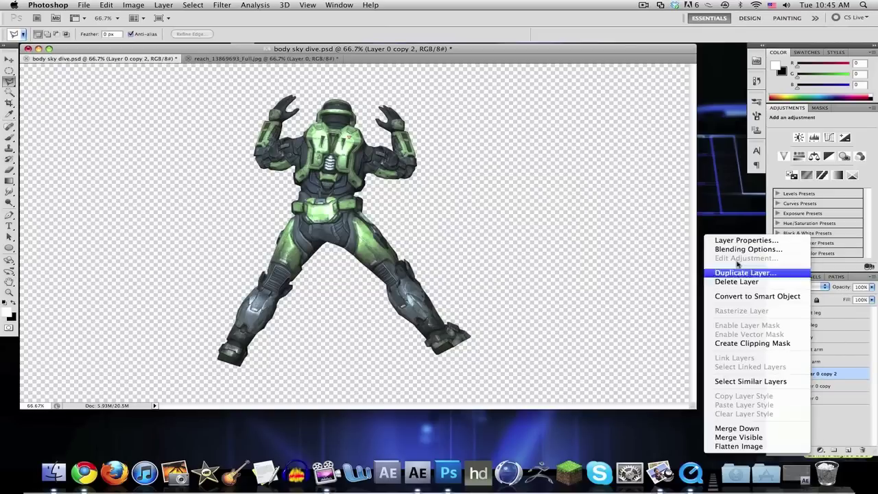
pyautogui.click(726, 271)
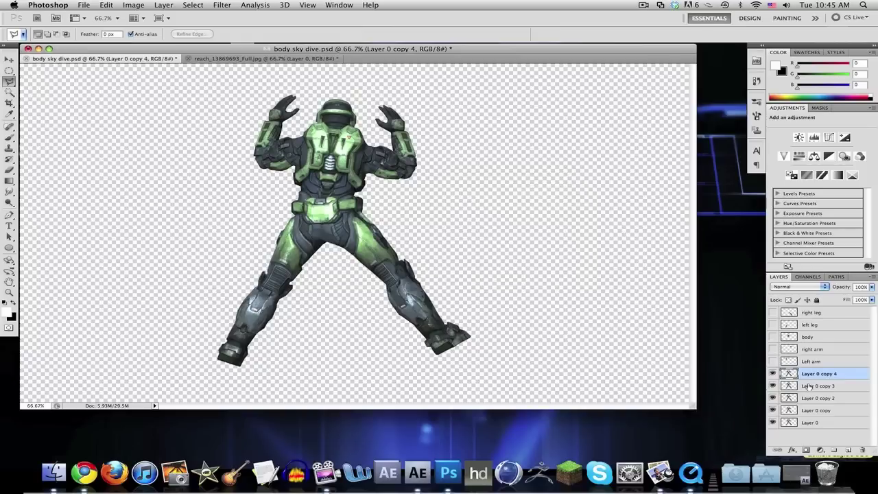
# Step: Hide the four copies of Layer 0 and, with the original layer selected, choose the Polygonal Lasso tool
pyautogui.click(816, 423)
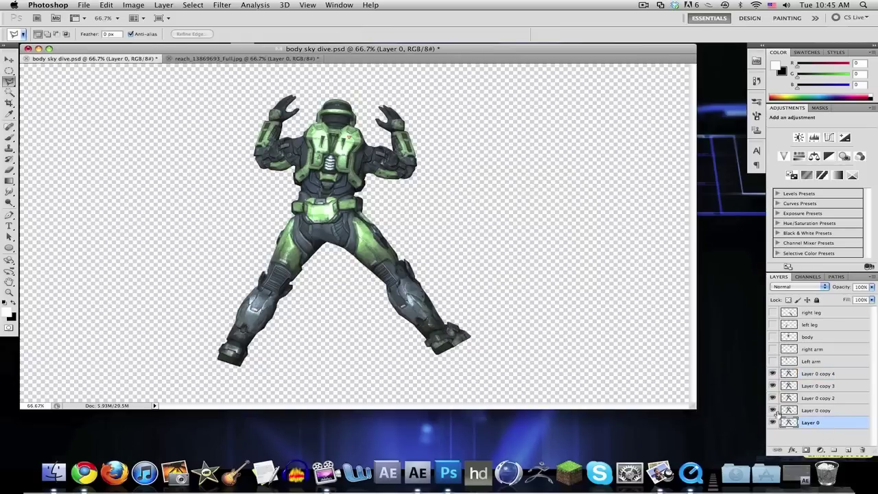
pyautogui.moveTo(773, 410); pyautogui.dragTo(773, 379)
pyautogui.moveTo(9, 81); pyautogui.dragTo(40, 91)
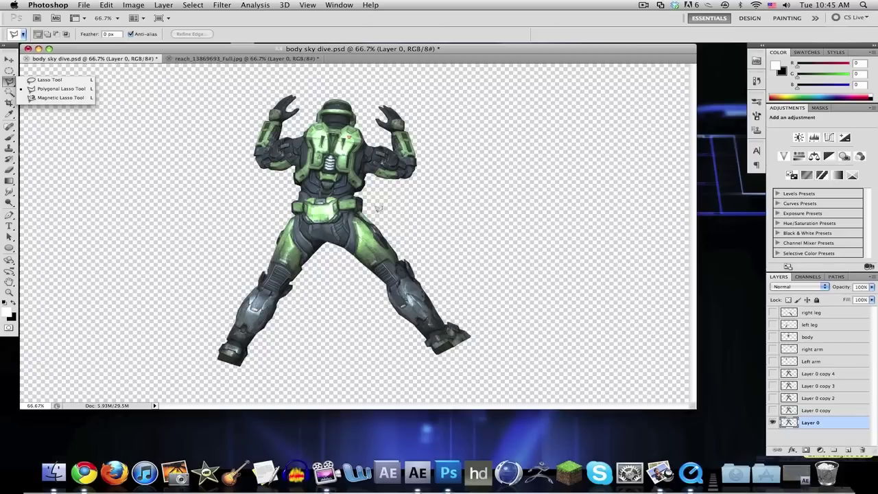
# Step: Outline the right leg from hip to foot on Layer 0 with the Polygonal Lasso, invert the selection and delete the rest
pyautogui.click(376, 212)
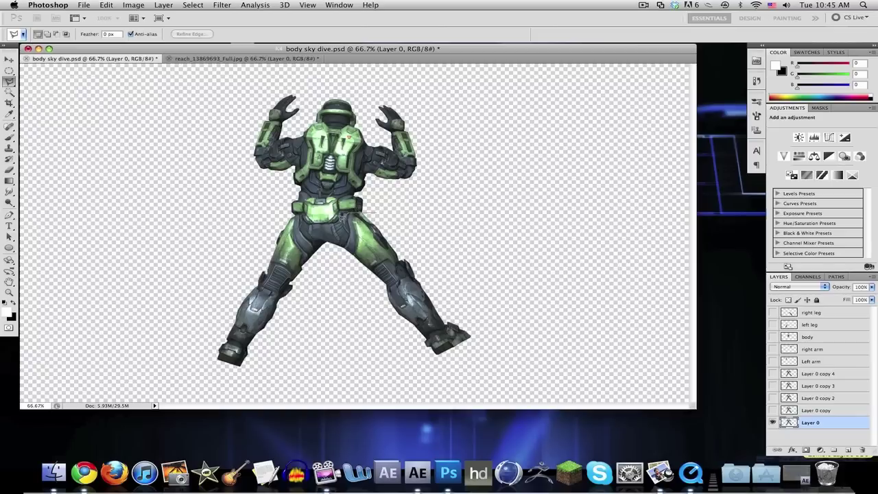
pyautogui.click(325, 262)
pyautogui.click(430, 367)
pyautogui.click(511, 341)
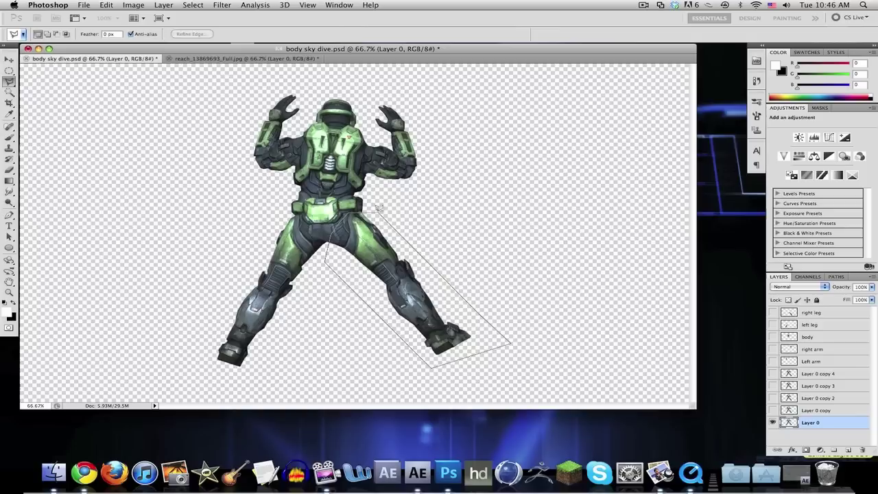
pyautogui.click(378, 207)
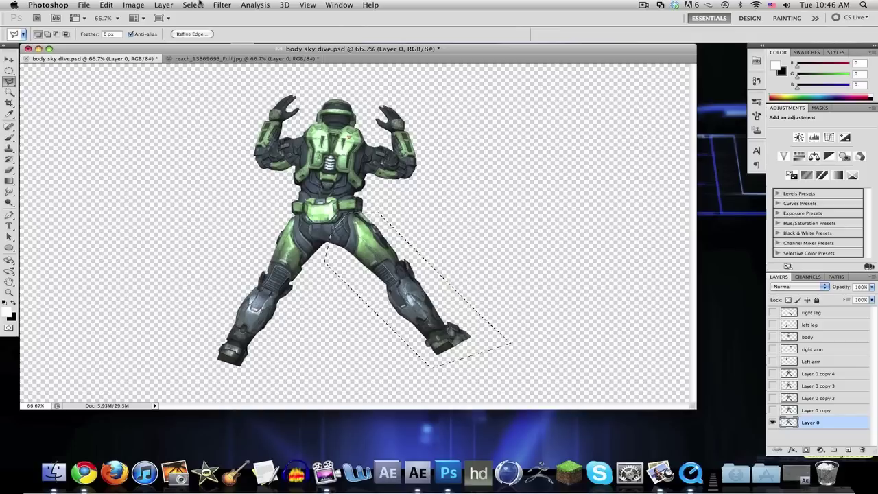
pyautogui.click(197, 5)
pyautogui.click(203, 47)
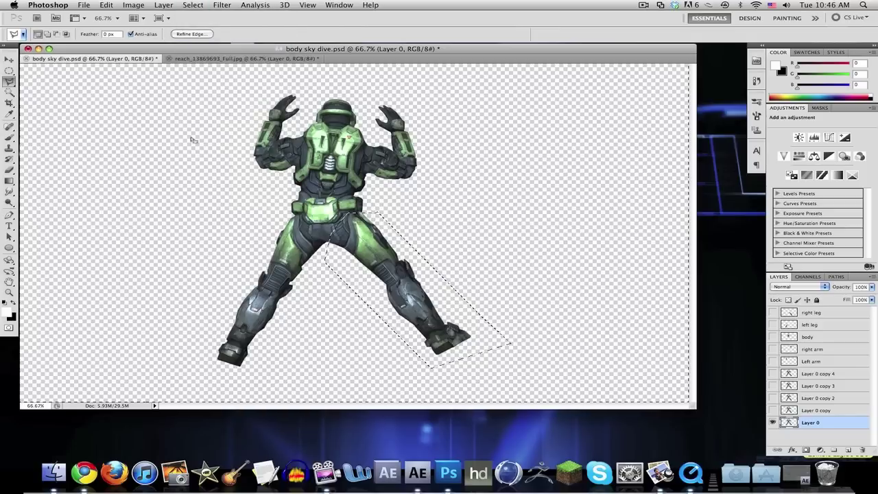
pyautogui.press('Delete')
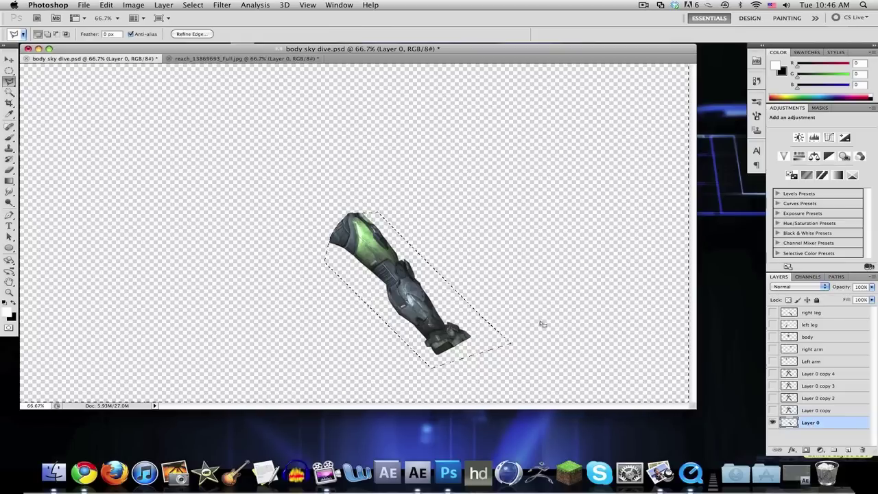
# Step: Hide Layer 0, show Layer 0 copy instead, and clear the leg selection
pyautogui.click(773, 422)
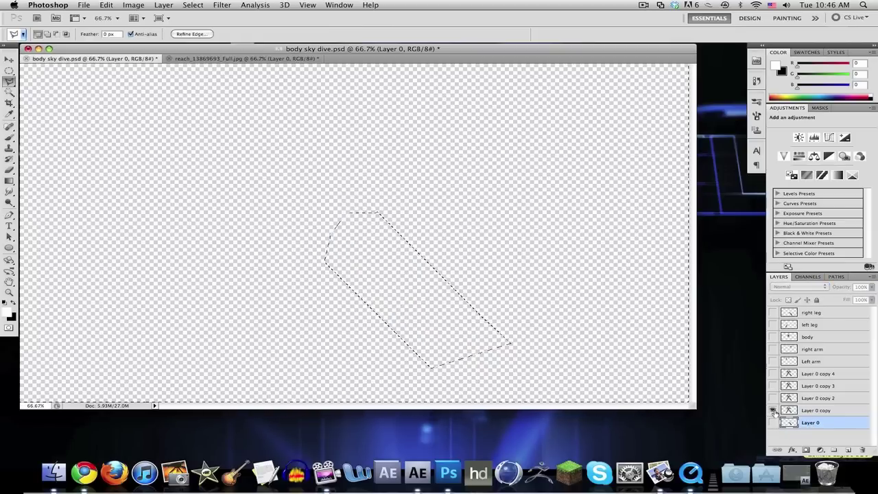
pyautogui.click(773, 410)
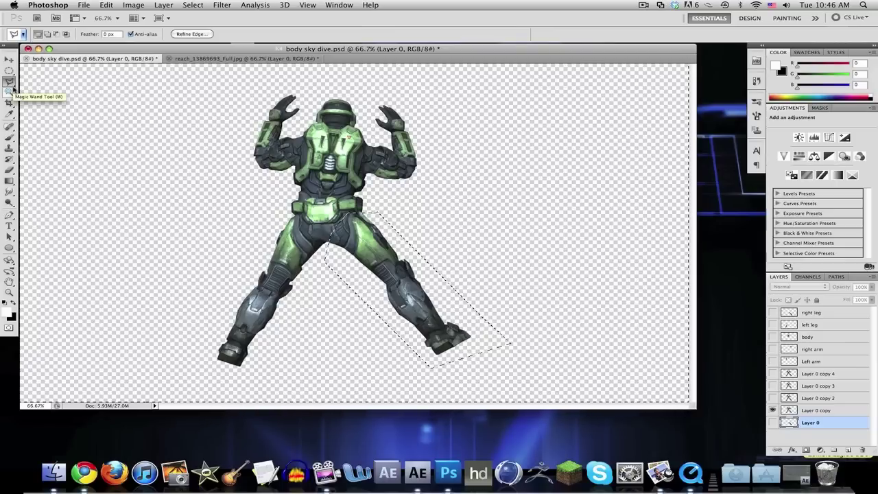
pyautogui.press('super+d')
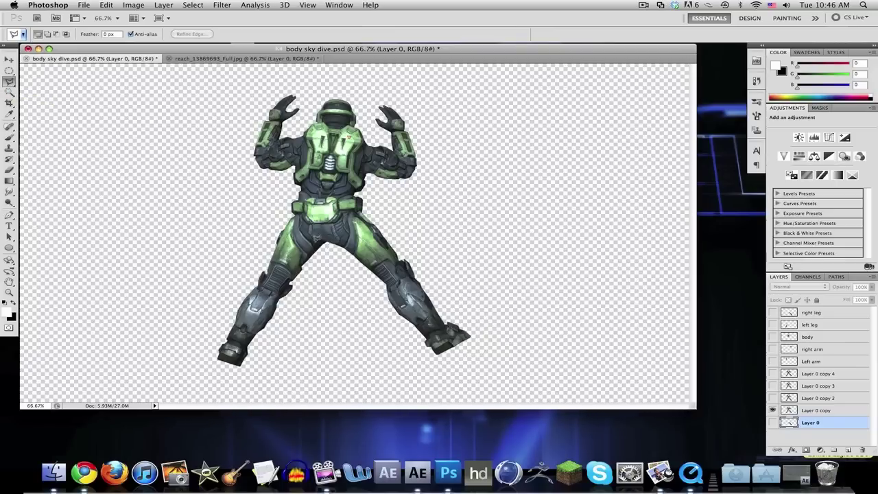
# Step: Outline the left leg with the Polygonal Lasso, invert the selection and delete everything else from Layer 0 copy
pyautogui.click(336, 248)
pyautogui.click(321, 221)
pyautogui.click(284, 211)
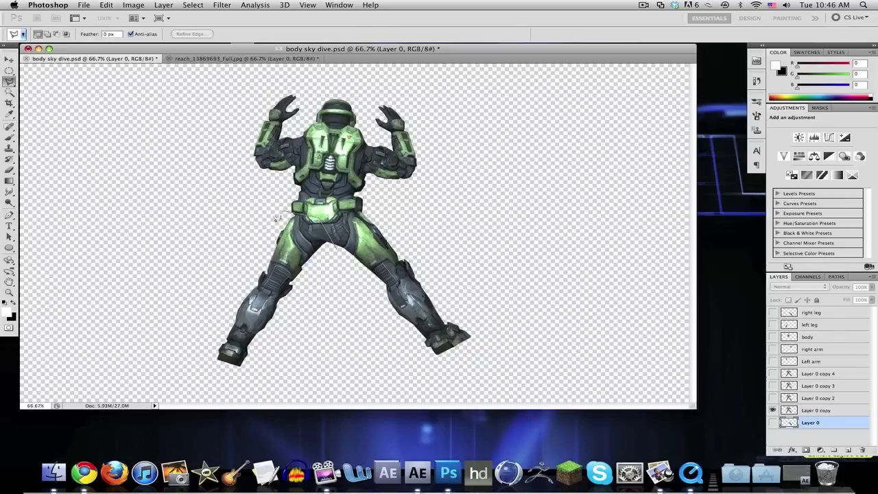
pyautogui.click(262, 234)
pyautogui.click(208, 318)
pyautogui.click(210, 363)
pyautogui.click(255, 374)
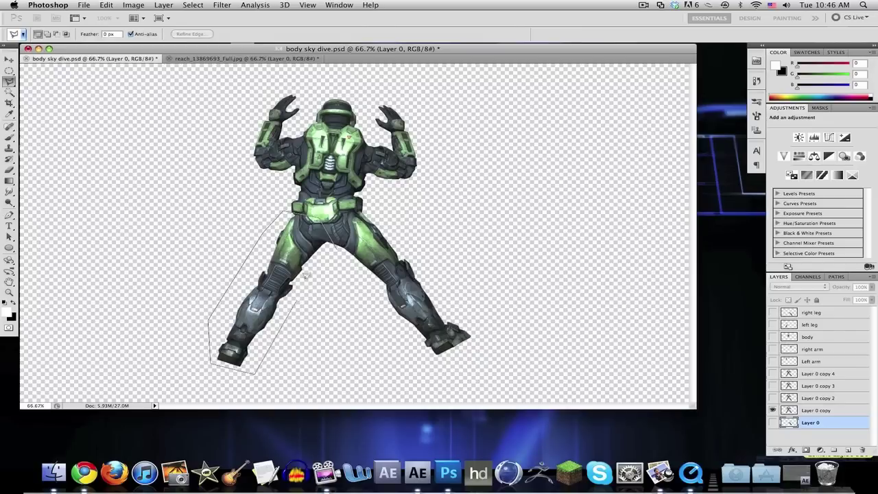
pyautogui.click(336, 248)
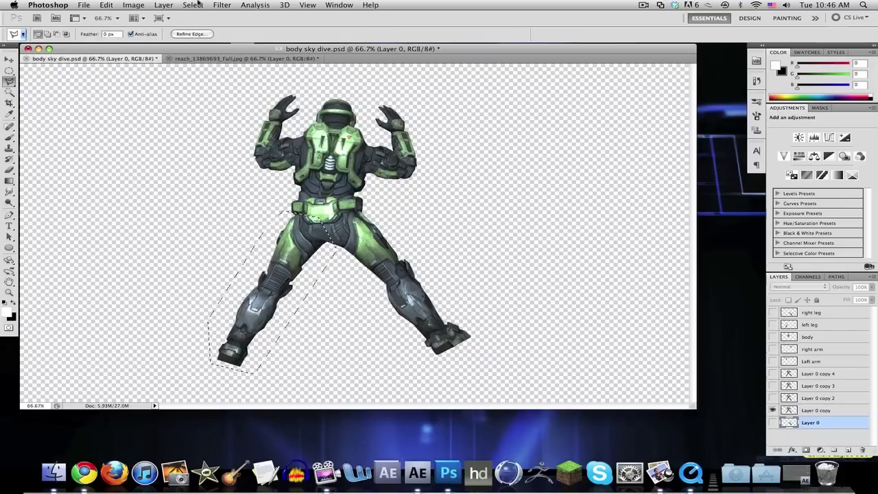
pyautogui.click(193, 5)
pyautogui.click(199, 42)
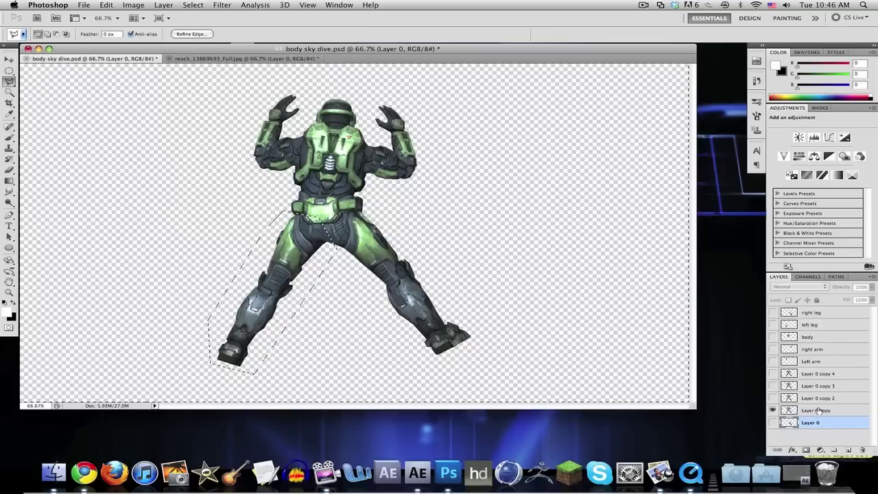
pyautogui.click(818, 410)
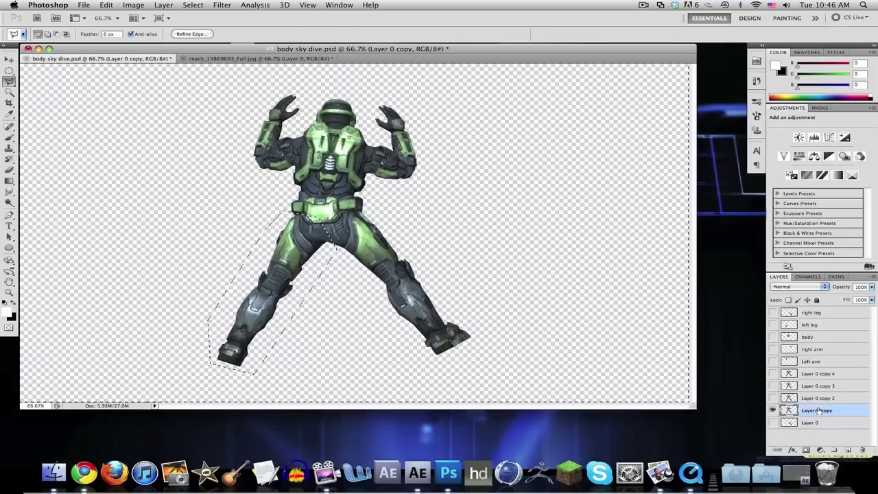
pyautogui.press('Delete')
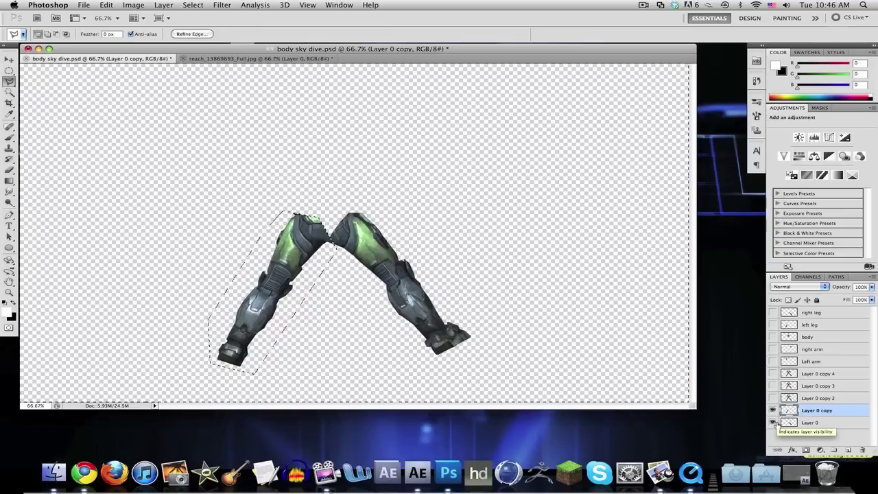
# Step: Show Layer 0 copy 2, outline the head and torso down to the crotch, delete everything outside the outline, and deselect
pyautogui.click(772, 398)
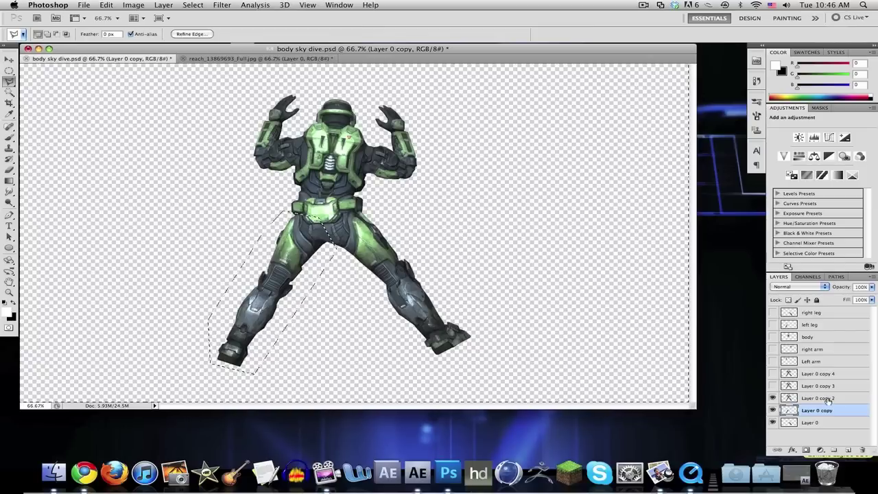
pyautogui.click(828, 400)
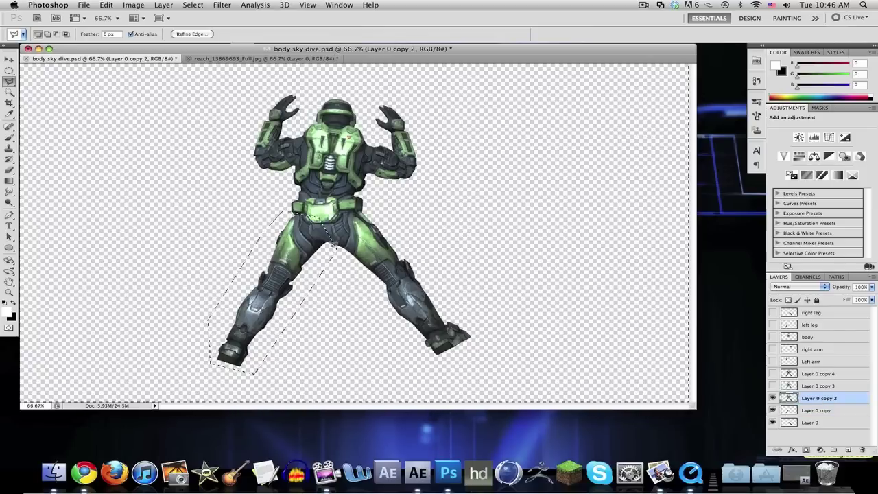
pyautogui.click(375, 197)
pyautogui.click(364, 158)
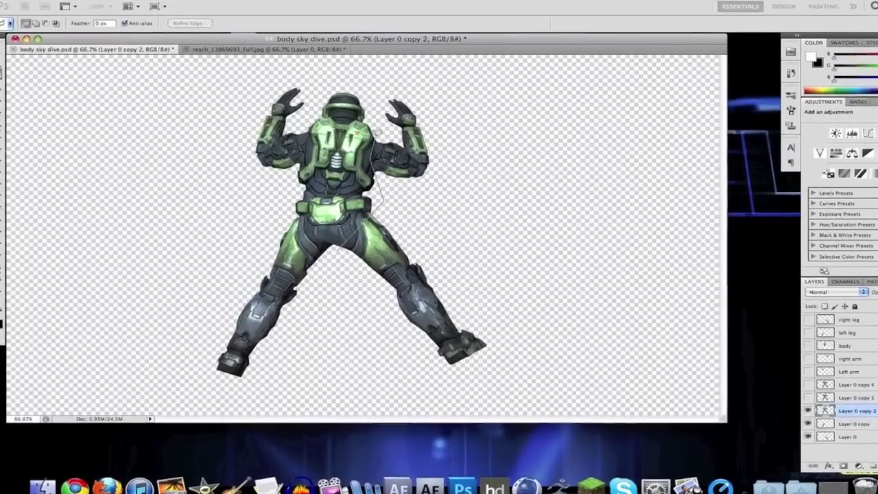
pyautogui.click(358, 96)
pyautogui.click(330, 90)
pyautogui.click(319, 97)
pyautogui.click(306, 131)
pyautogui.click(280, 213)
pyautogui.click(343, 251)
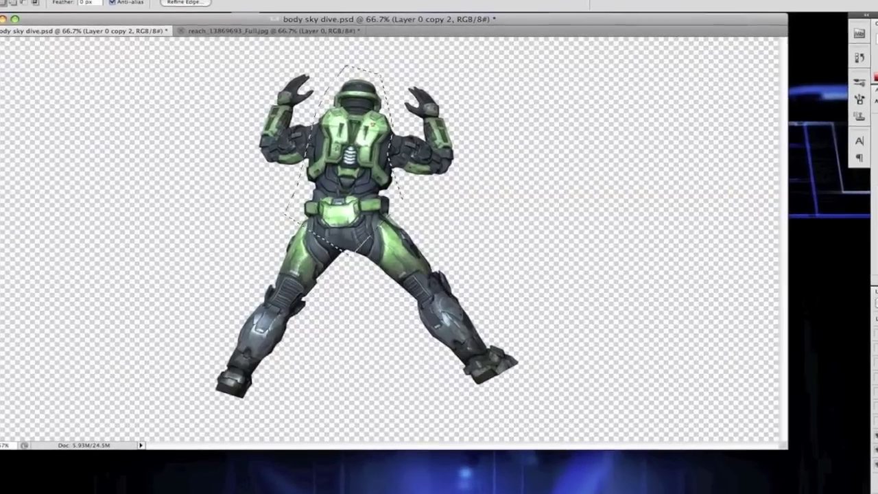
pyautogui.press('super+shift+i')
pyautogui.press('Delete')
pyautogui.press('super+d')
pyautogui.click(850, 427)
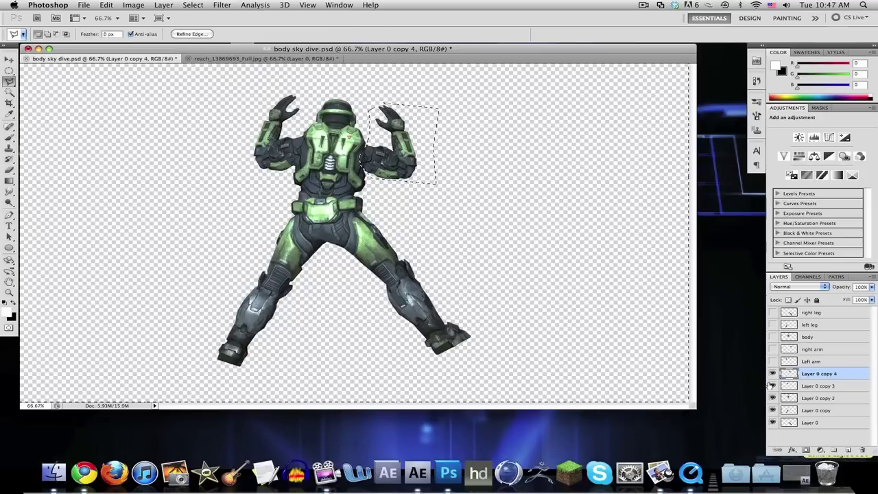
# Step: Toggle the visibility of Layer 0 copy 4, copy 3 and copy 2 to check the separated body parts
pyautogui.moveTo(773, 376); pyautogui.dragTo(773, 394)
pyautogui.click(773, 398)
pyautogui.click(773, 386)
pyautogui.click(772, 374)
# Step: Clear the selection and spread the arm, torso and leg layers apart with the Move tool
pyautogui.click(9, 59)
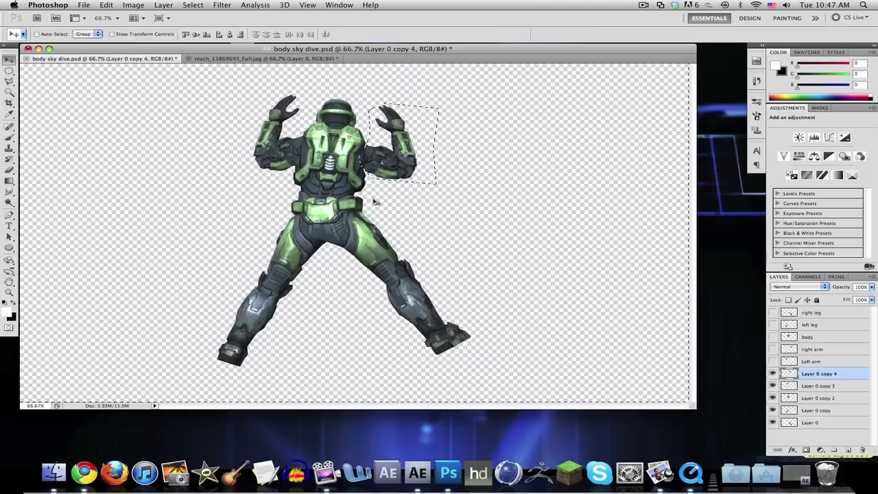
pyautogui.press('super+d')
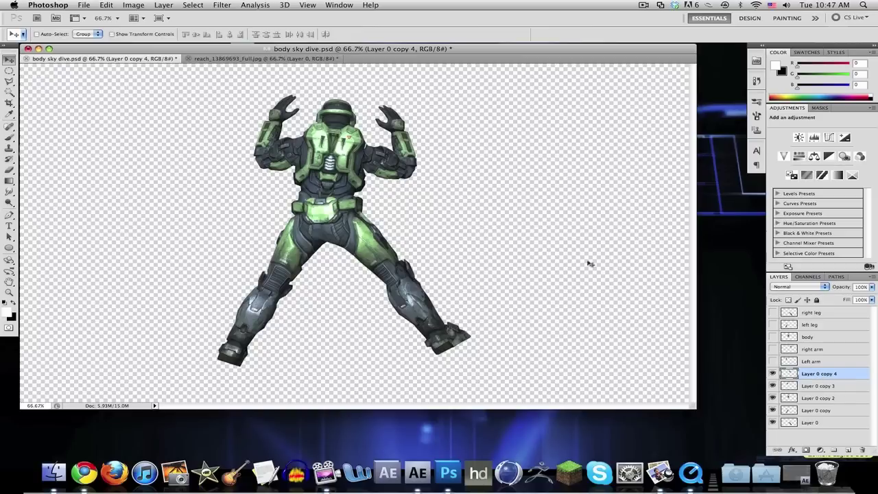
pyautogui.moveTo(516, 244); pyautogui.dragTo(556, 238)
pyautogui.click(793, 386)
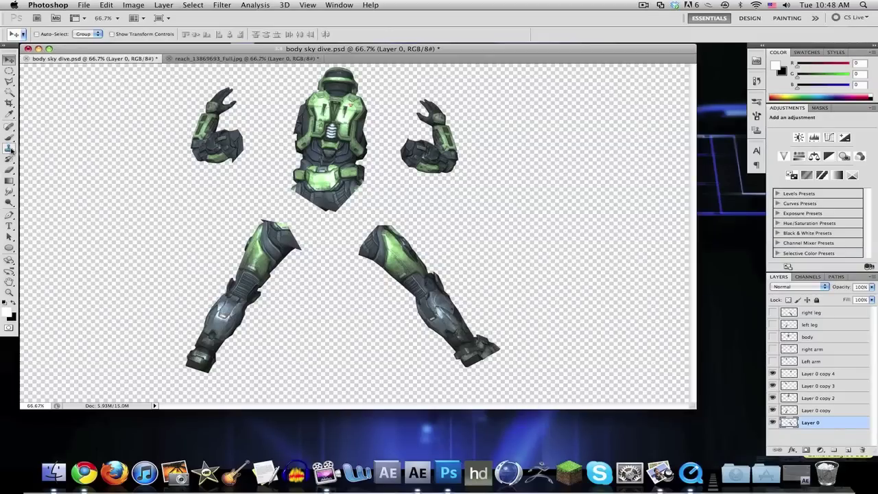
# Step: Smudge the cut hip edge of the right leg on Layer 0 and the lower torso edge on Layer 0 copy 2
pyautogui.click(17, 194)
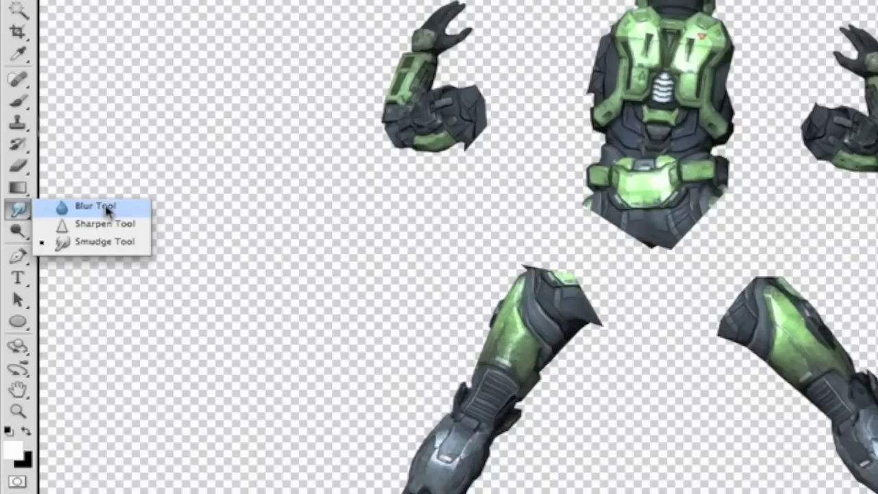
pyautogui.click(105, 244)
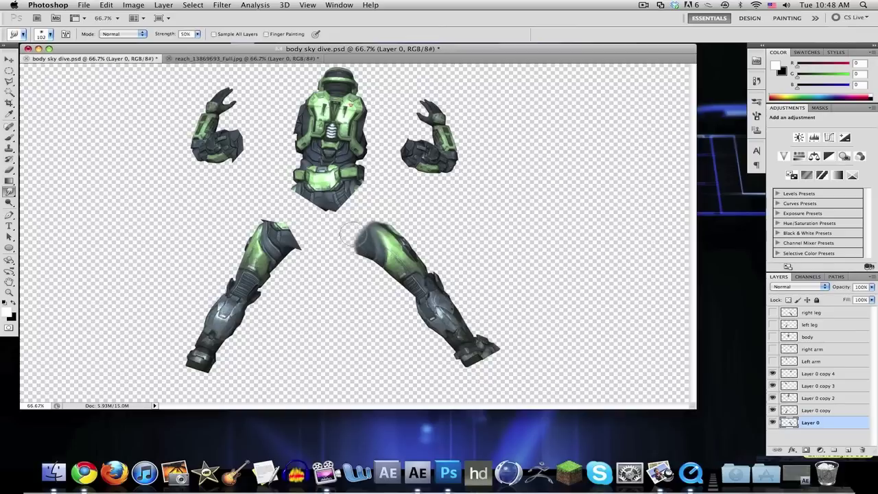
pyautogui.moveTo(366, 221); pyautogui.dragTo(362, 218)
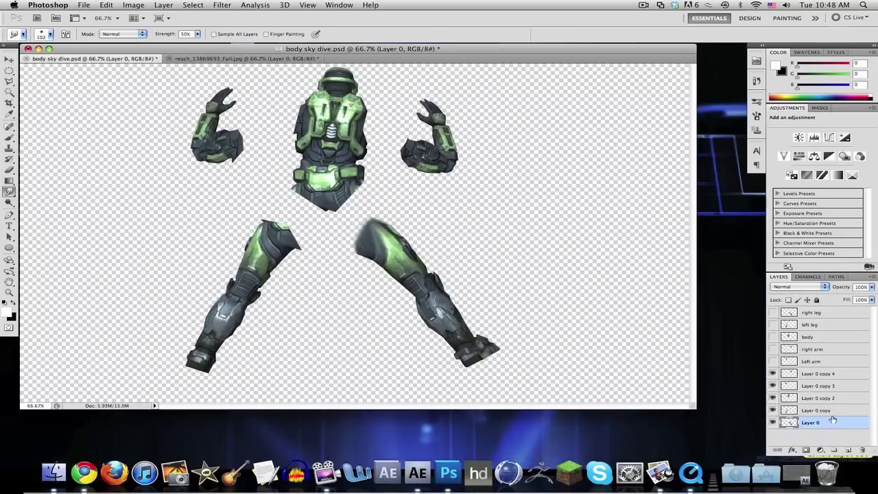
pyautogui.click(817, 397)
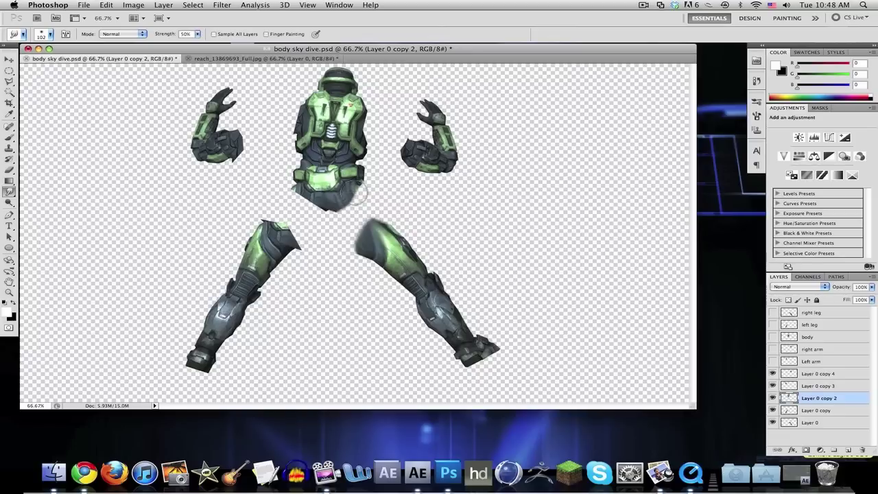
pyautogui.moveTo(358, 194)
pyautogui.mouseDown()
pyautogui.moveTo(349, 204)
pyautogui.moveTo(293, 203)
pyautogui.mouseUp()
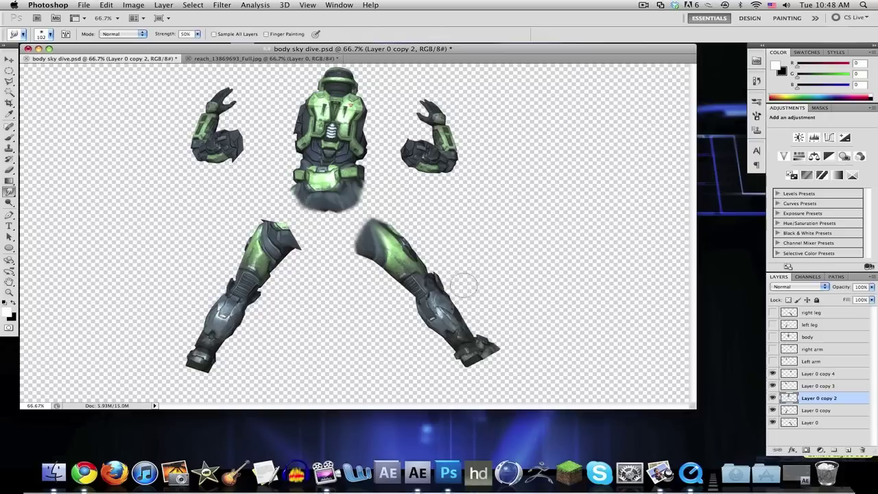
# Step: Smudge the cut upper edge of the left leg on Layer 0 copy to extend and soften it
pyautogui.click(813, 387)
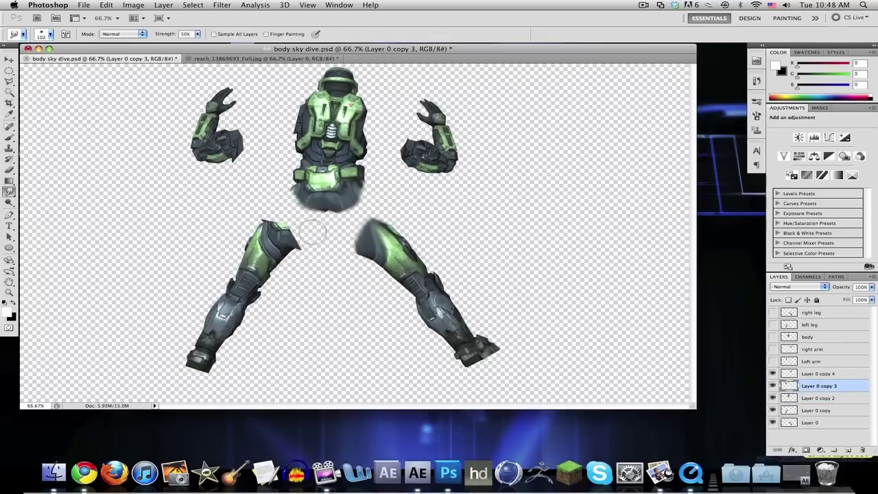
pyautogui.click(809, 413)
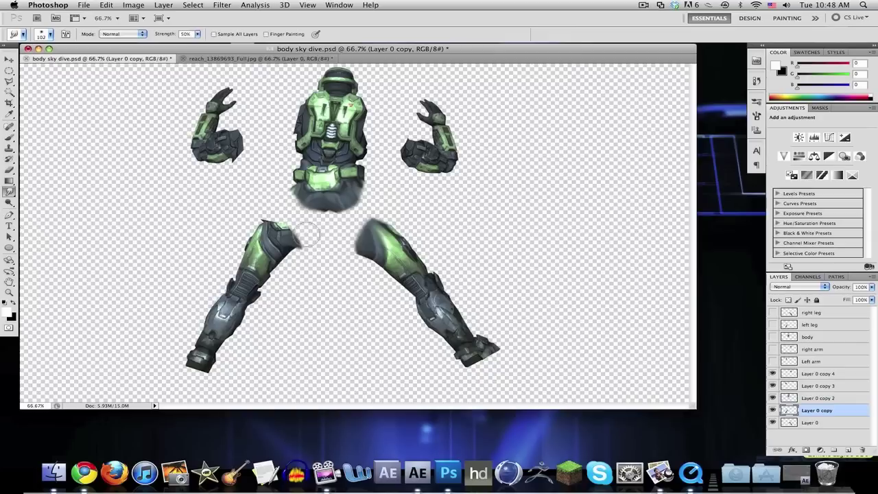
pyautogui.moveTo(288, 232); pyautogui.dragTo(305, 222)
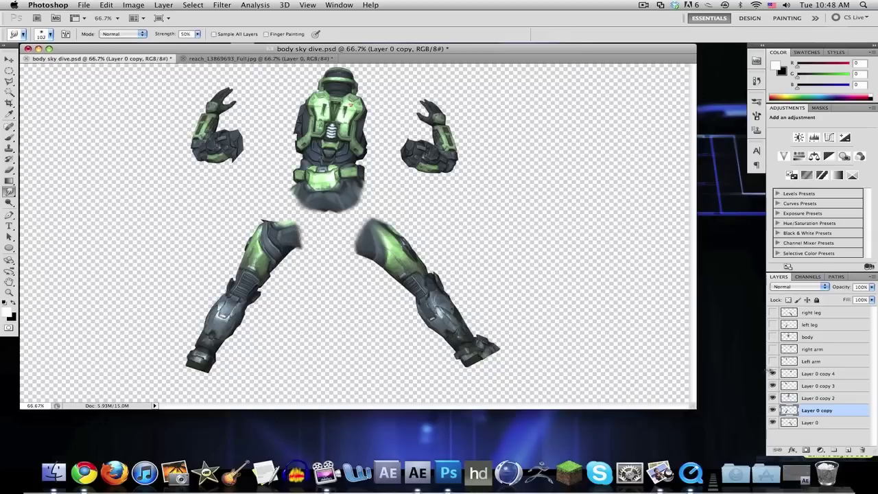
# Step: Hide Layer 0 and its four copies, and show the Left arm, right arm, body, left leg and right leg layers
pyautogui.moveTo(773, 373); pyautogui.dragTo(773, 422)
pyautogui.moveTo(773, 361); pyautogui.dragTo(771, 314)
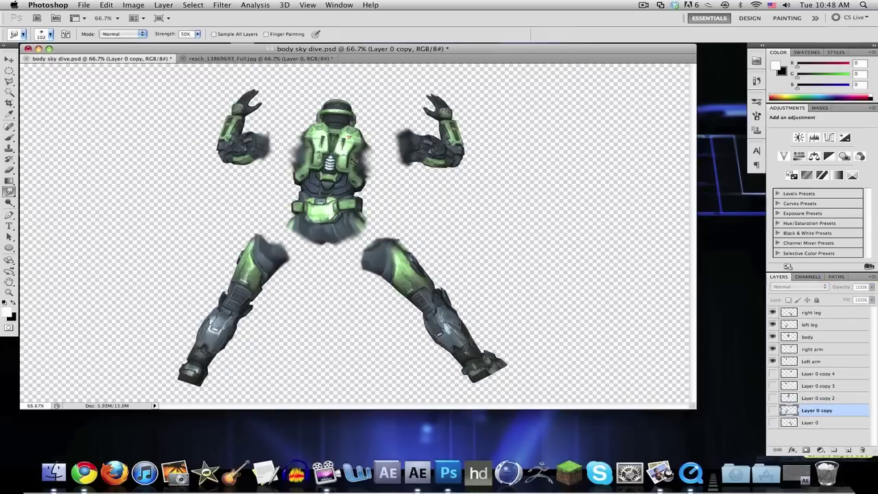
# Step: Move the right arm layer against the torso's shoulder, and shift the body layer slightly up and toward the left arm
pyautogui.click(9, 60)
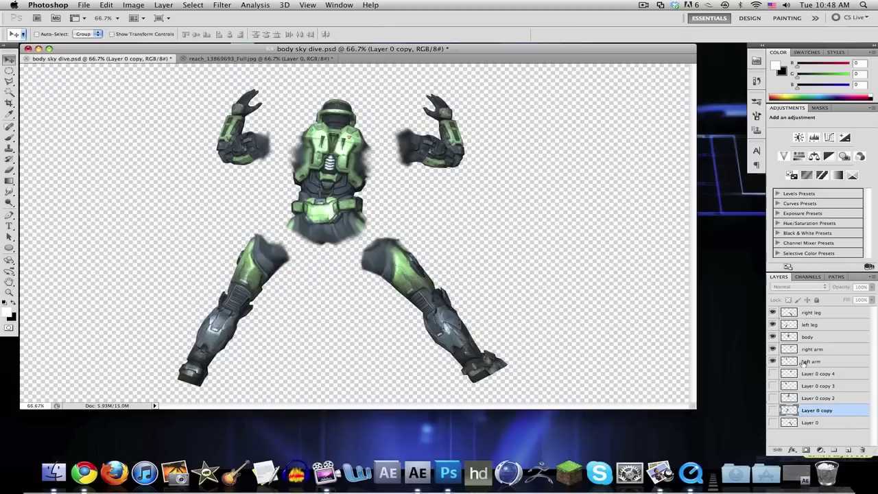
pyautogui.click(812, 350)
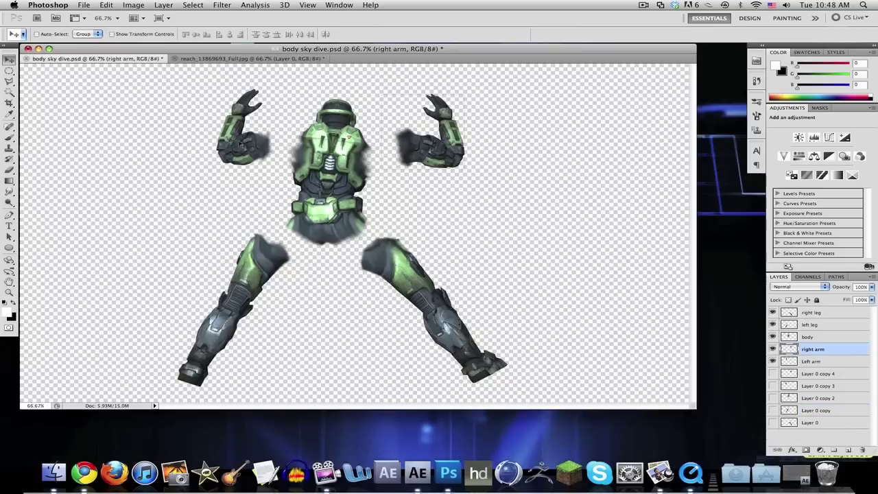
pyautogui.moveTo(237, 144); pyautogui.dragTo(193, 156)
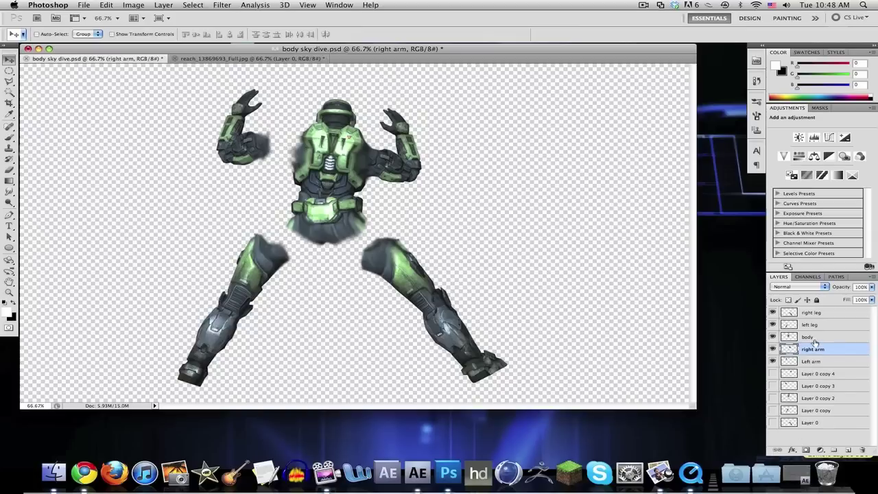
pyautogui.click(810, 340)
pyautogui.moveTo(279, 294); pyautogui.dragTo(295, 314)
pyautogui.moveTo(337, 234); pyautogui.dragTo(304, 186)
pyautogui.click(82, 5)
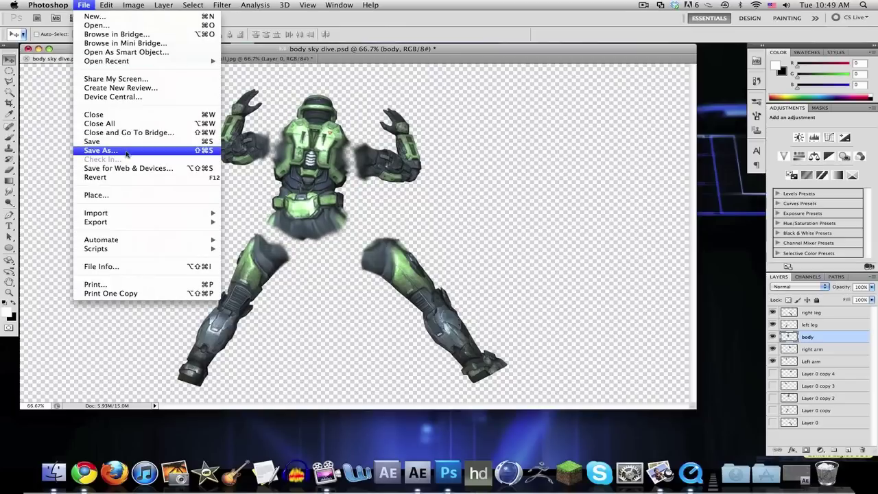
pyautogui.click(100, 151)
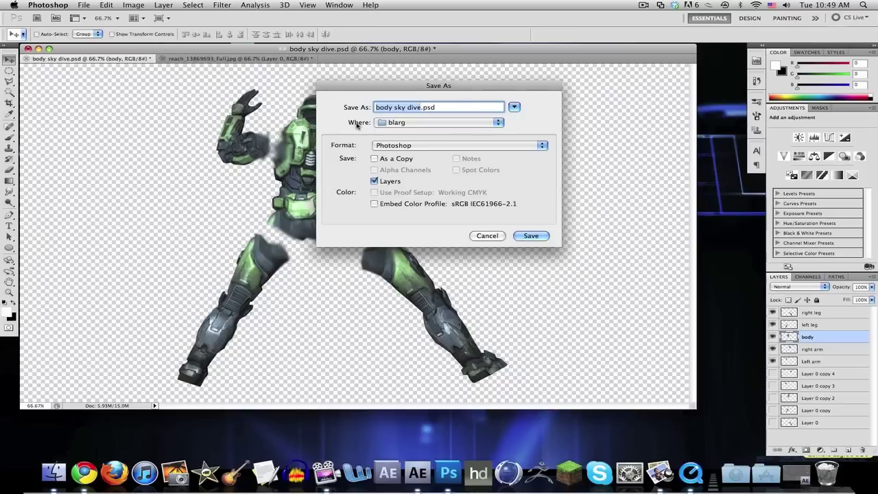
pyautogui.click(384, 121)
pyautogui.click(399, 169)
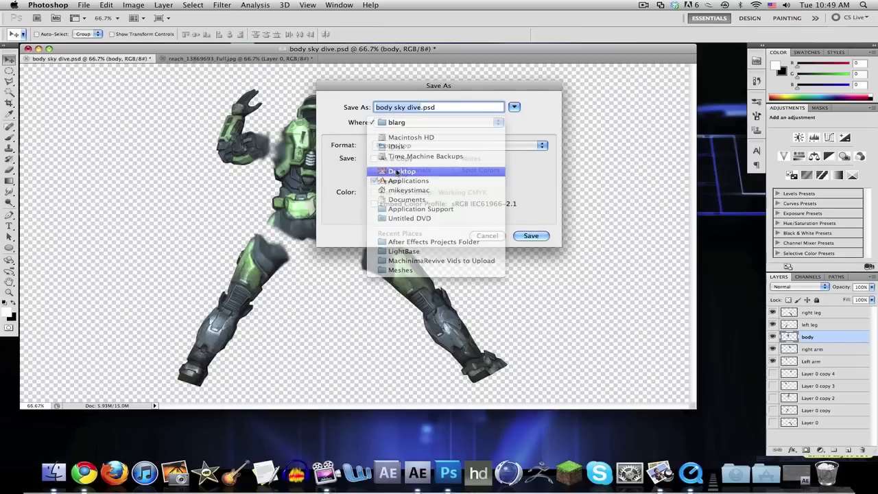
pyautogui.click(481, 237)
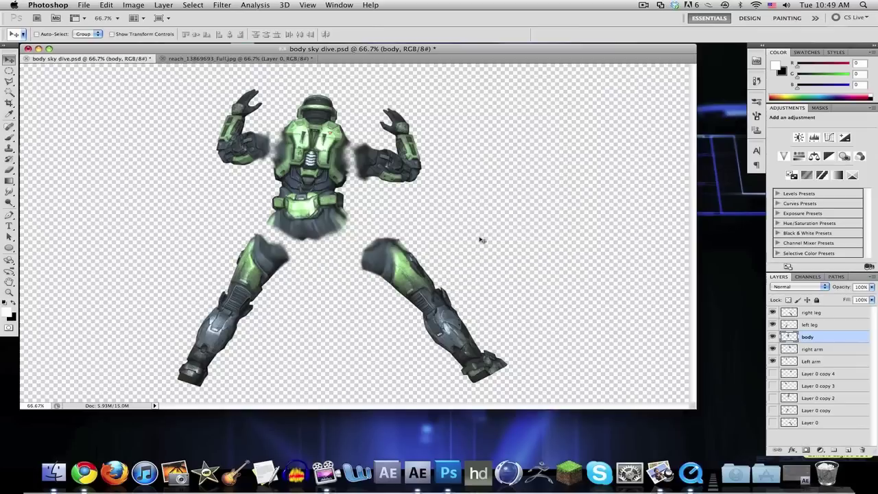
# Step: Minimize the Photoshop document and the open video window, and switch to the prison scenes project in After Effects
pyautogui.click(39, 49)
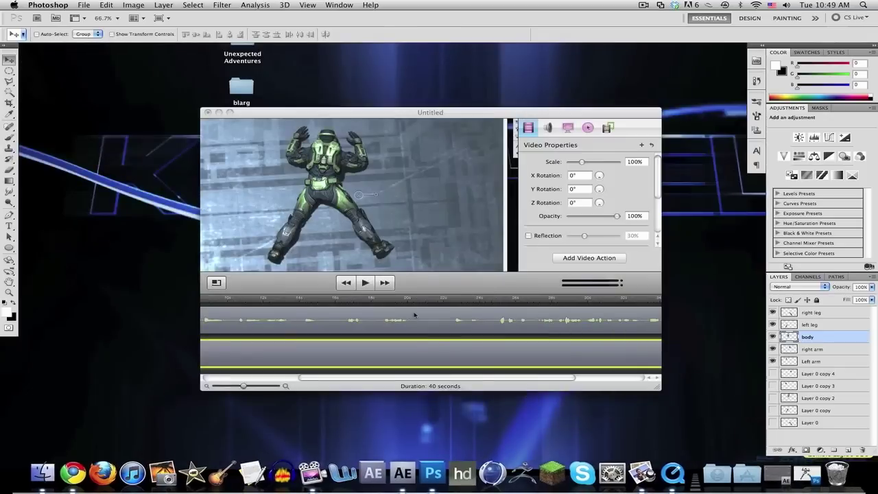
pyautogui.click(219, 112)
pyautogui.click(755, 473)
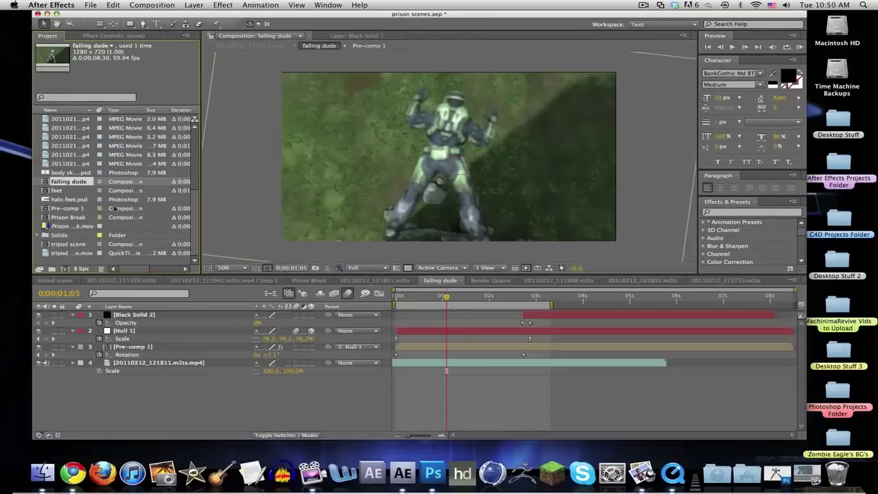
# Step: Create a new composition from the body sky dive.psd footage
pyautogui.click(67, 173)
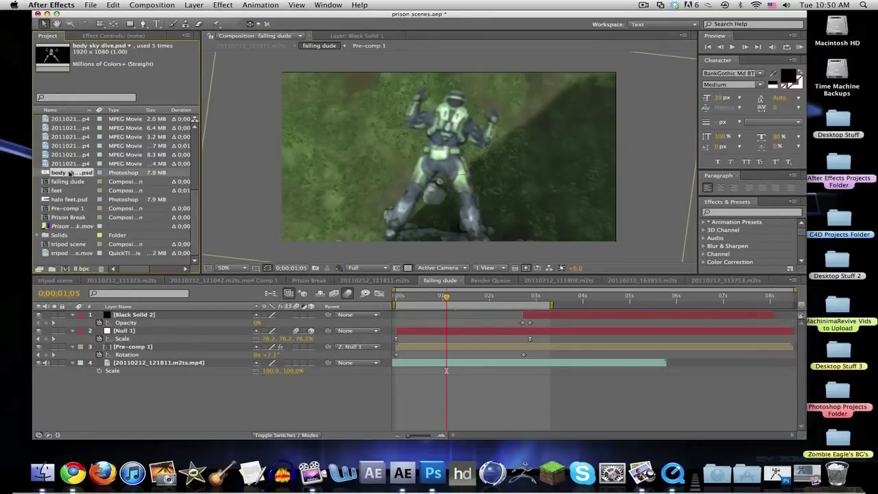
pyautogui.moveTo(69, 173); pyautogui.dragTo(64, 269)
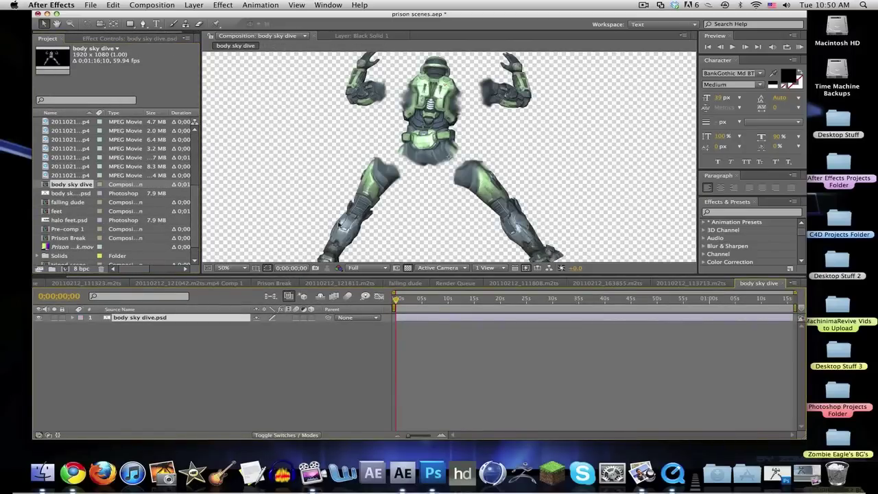
pyautogui.press(',')
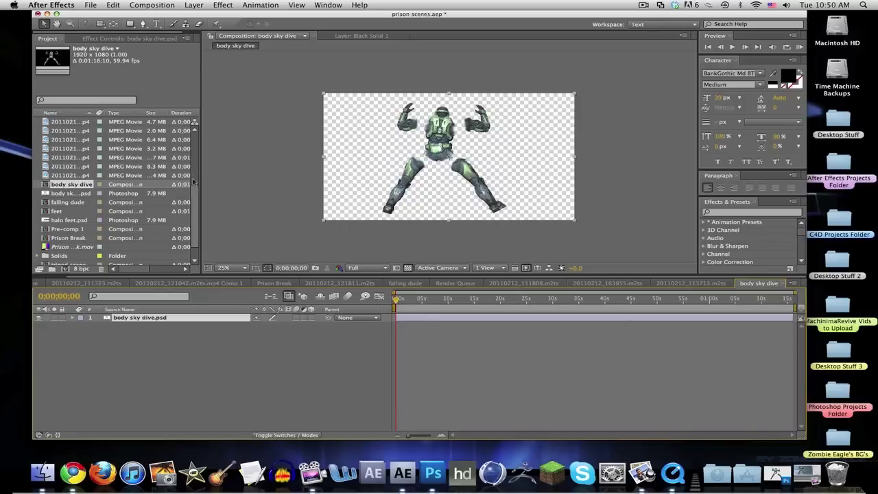
# Step: Find the 20110212_121811.m2ts.mp4 clip in the project and add it beneath the body sky dive.psd layer
pyautogui.scroll(2, 199, 182)
pyautogui.scroll(4, 199, 182)
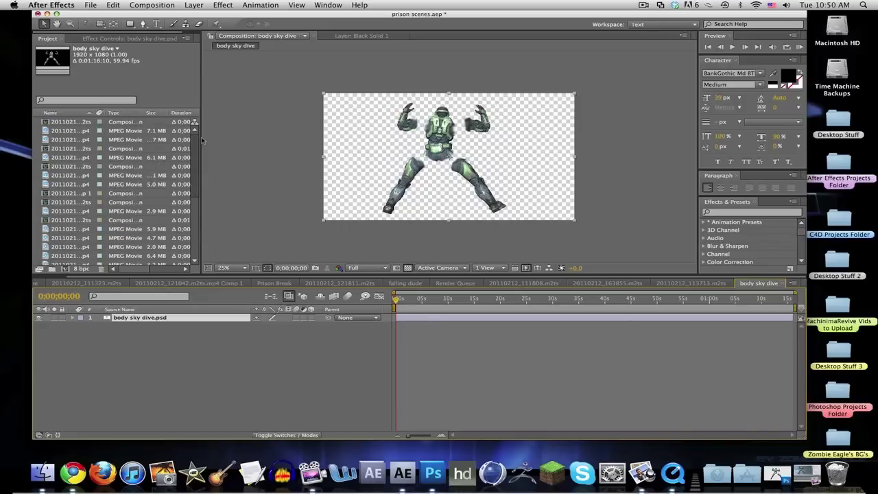
pyautogui.scroll(-3, 201, 148)
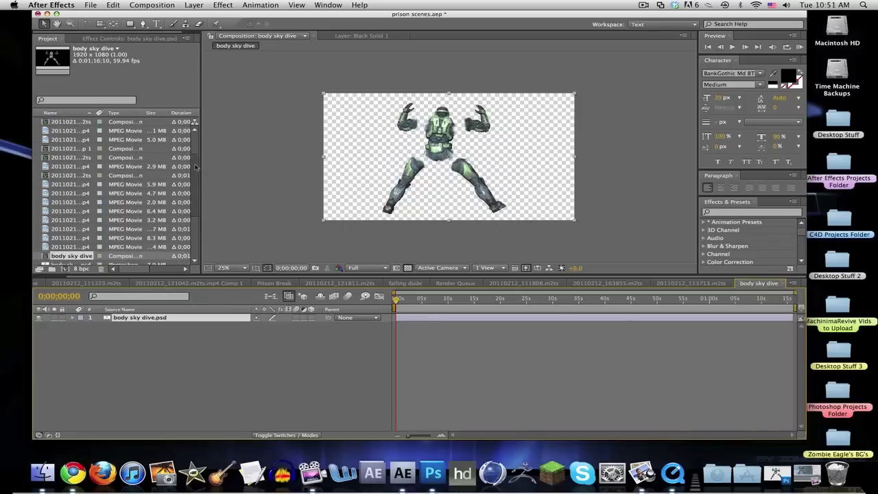
pyautogui.click(63, 246)
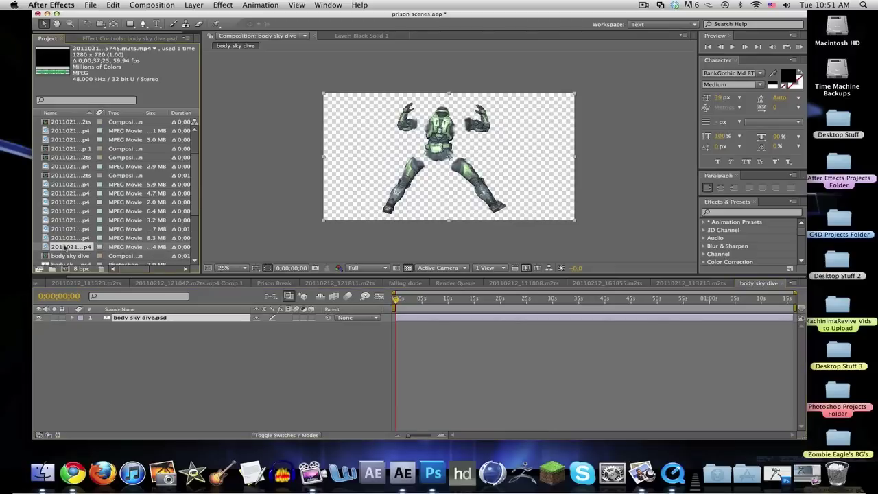
pyautogui.click(72, 166)
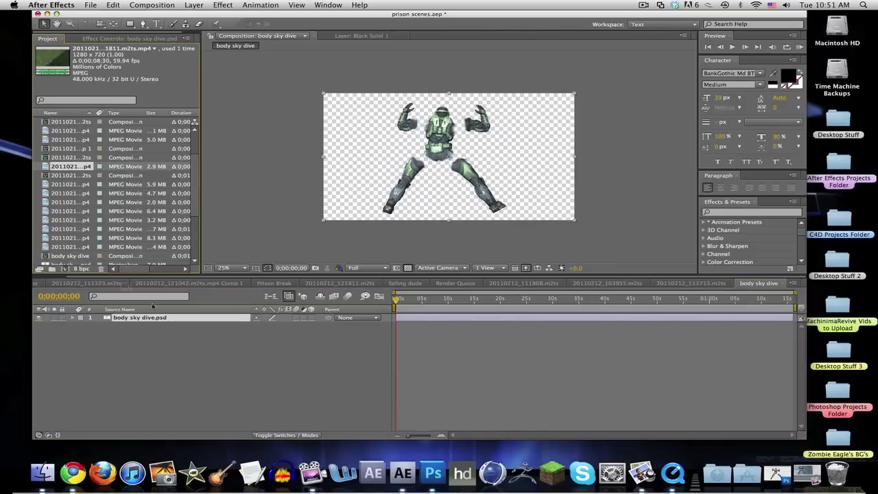
pyautogui.moveTo(153, 305); pyautogui.dragTo(166, 350)
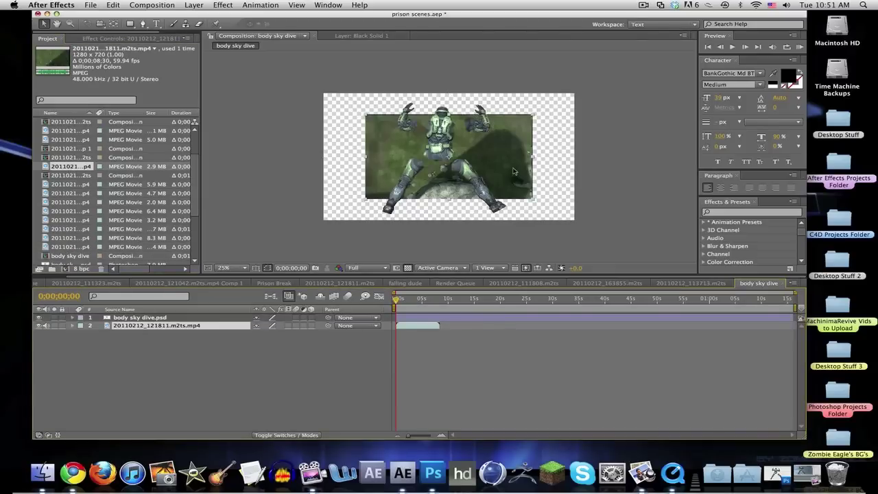
# Step: Change the composition settings to the background clip's 1280 x 720 frame size, and scrub the clip before returning to the start
pyautogui.click(145, 5)
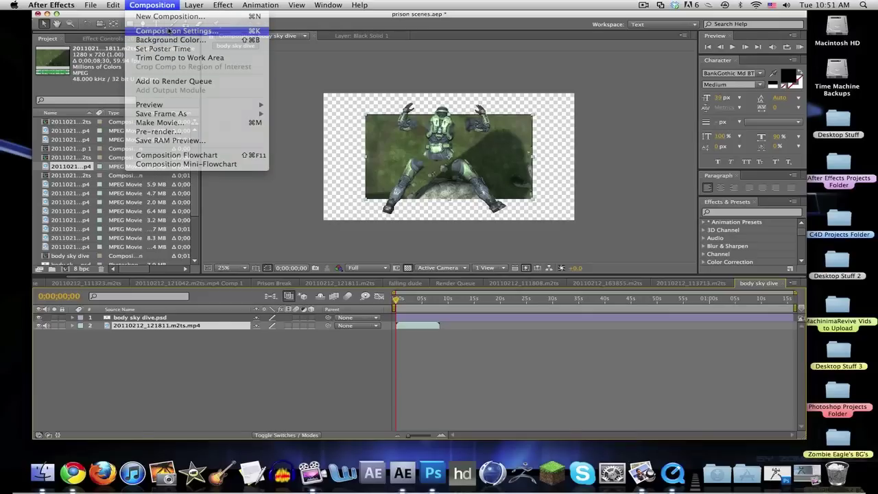
pyautogui.click(169, 31)
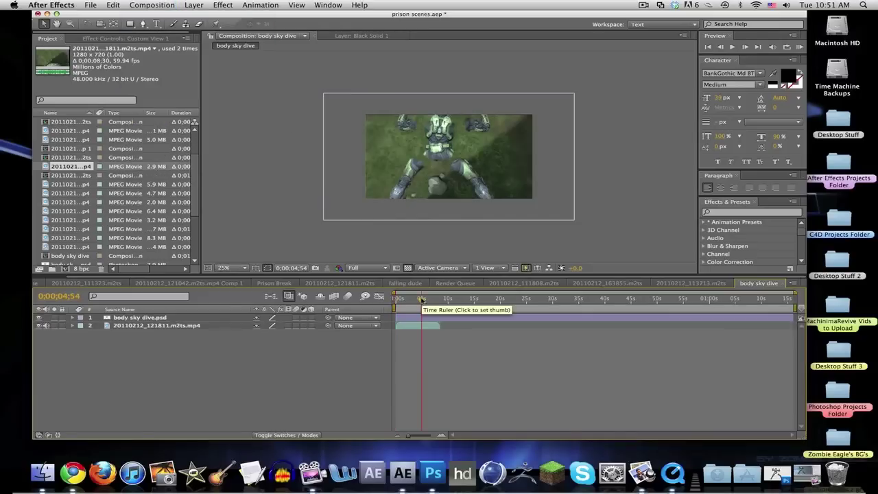
pyautogui.moveTo(420, 302)
pyautogui.mouseDown()
pyautogui.moveTo(402, 302)
pyautogui.moveTo(441, 307)
pyautogui.moveTo(398, 309)
pyautogui.moveTo(415, 311)
pyautogui.mouseUp()
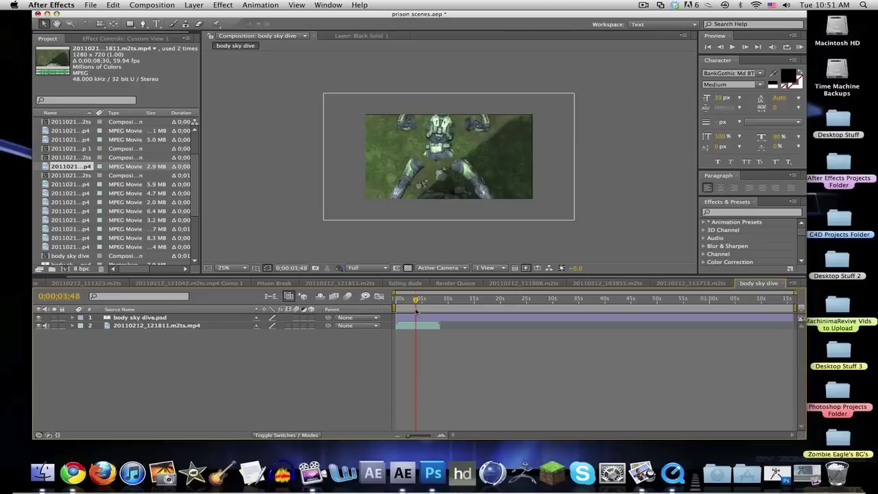
pyautogui.press('.')
pyautogui.click(420, 306)
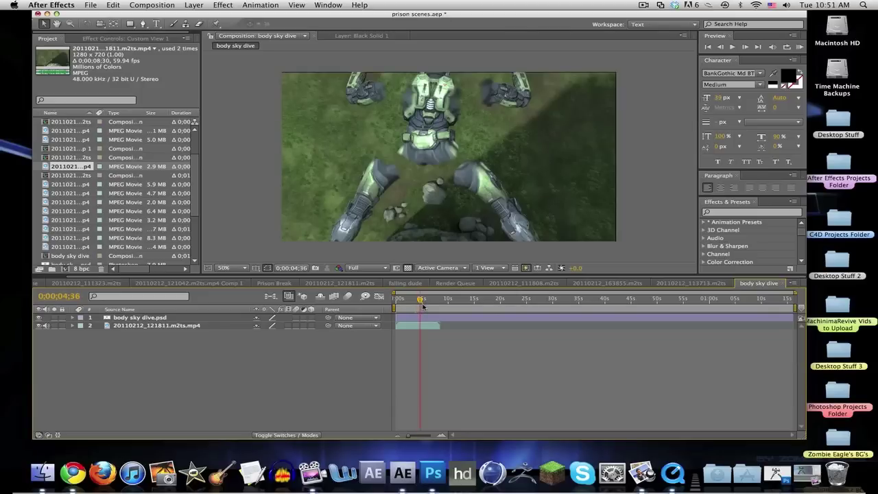
pyautogui.moveTo(421, 307); pyautogui.dragTo(393, 308)
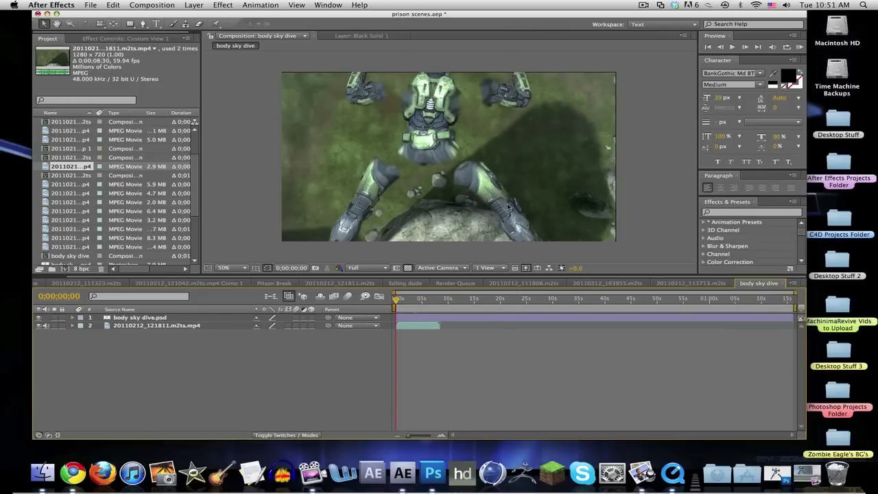
# Step: Enlarge the background clip slightly past the frame edges, and scale the body sky dive.psd layer to 74%
pyautogui.click(164, 325)
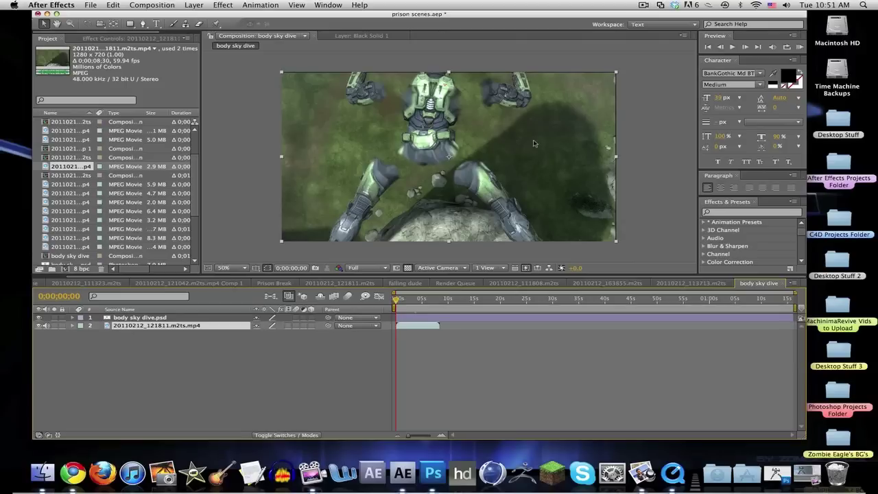
pyautogui.moveTo(615, 73); pyautogui.dragTo(618, 70)
pyautogui.click(130, 319)
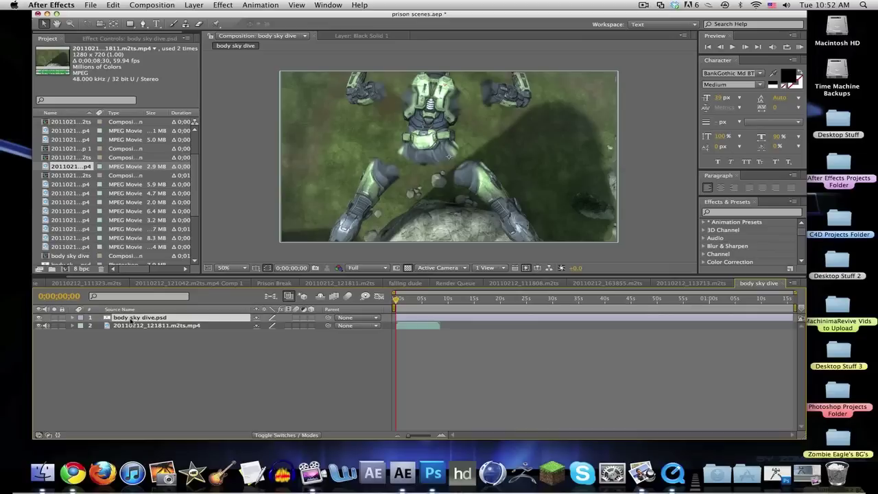
pyautogui.press('s')
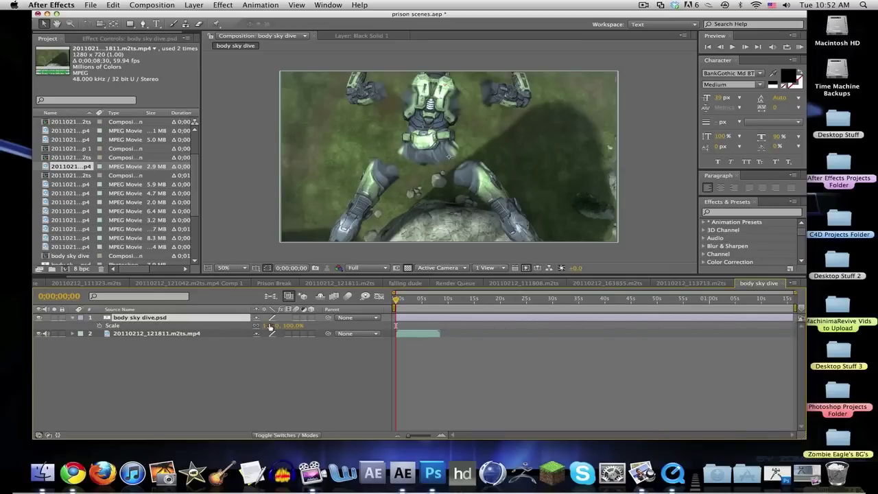
pyautogui.moveTo(271, 329); pyautogui.dragTo(257, 326)
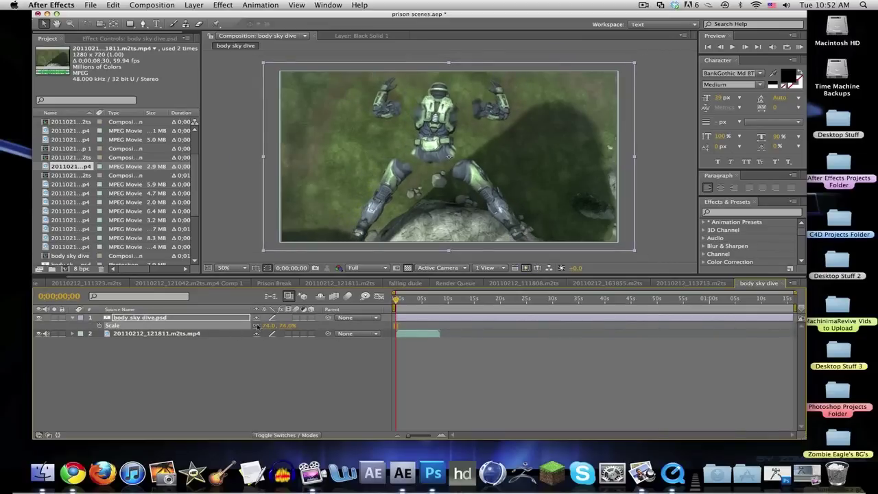
# Step: Draw a closed Pen mask around the soldier's left arm on the body sky dive.psd layer
pyautogui.click(200, 320)
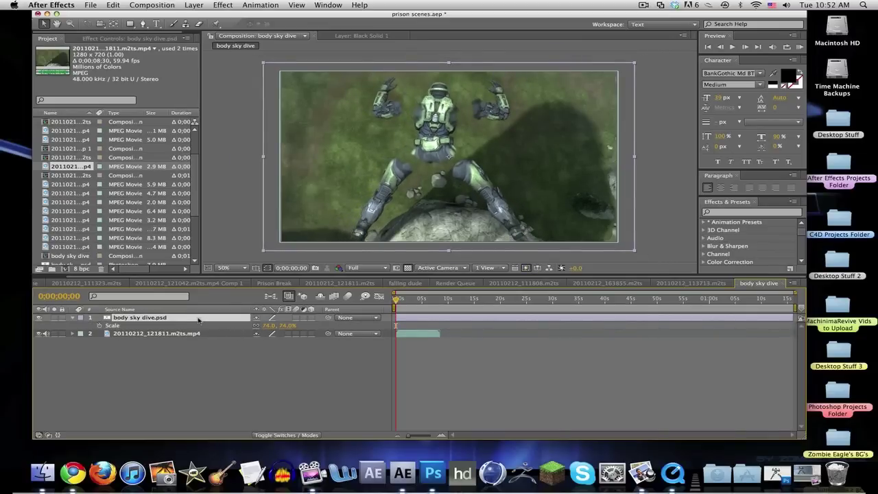
pyautogui.press('g')
pyautogui.click(407, 103)
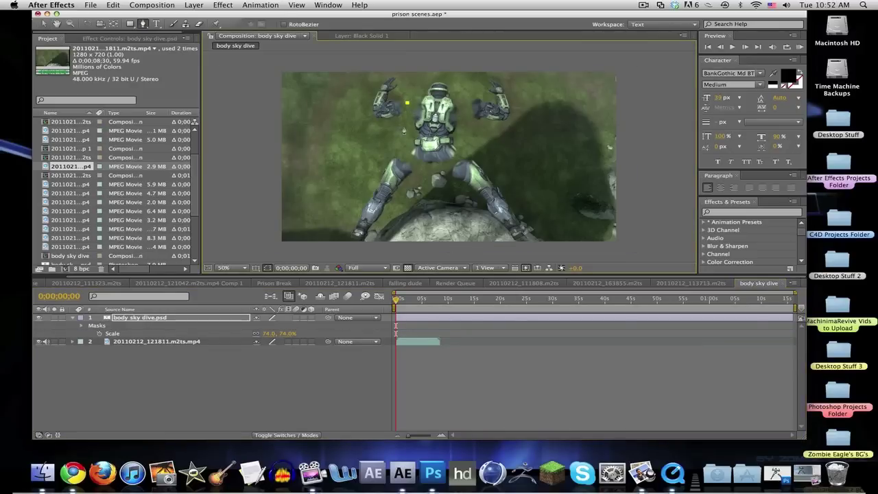
pyautogui.click(371, 130)
pyautogui.click(357, 102)
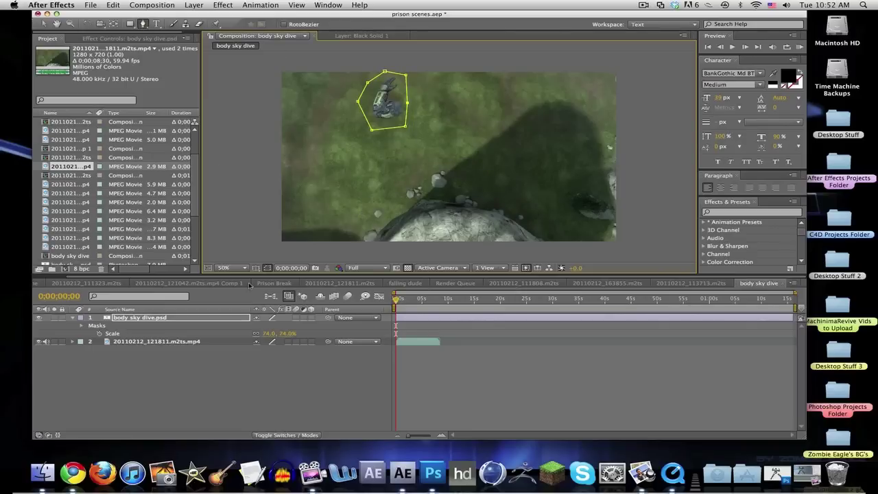
# Step: Duplicate the masked left arm layer and delete Mask 1 from the copy
pyautogui.click(175, 319)
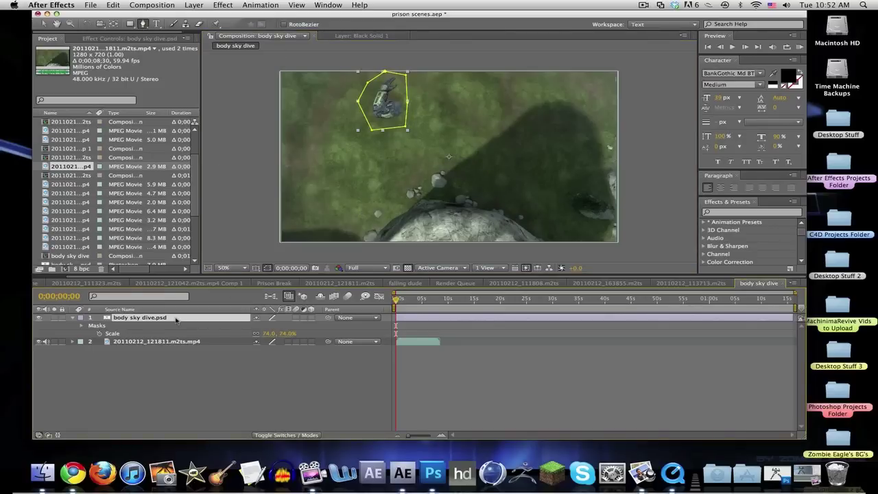
pyautogui.press('super+d')
pyautogui.press('m')
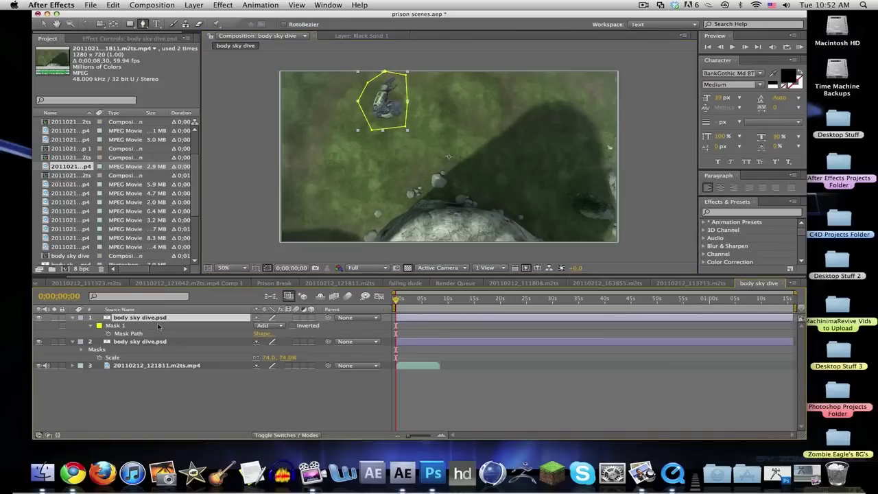
pyautogui.click(133, 326)
pyautogui.press('Delete')
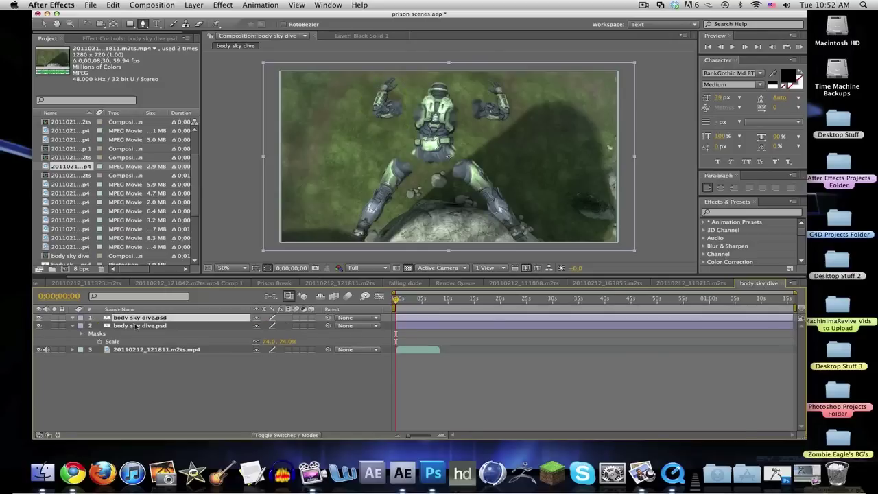
# Step: Draw a closed Pen mask around the soldier's head and torso on the duplicated layer
pyautogui.click(399, 148)
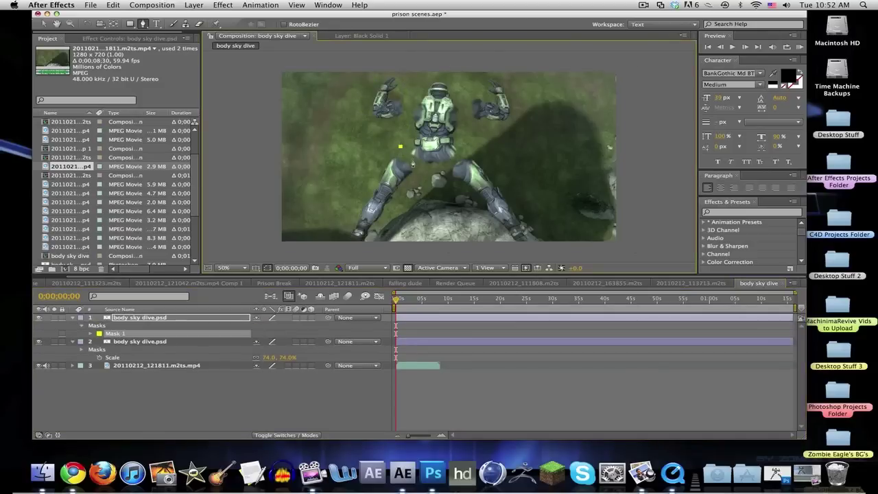
pyautogui.click(411, 159)
pyautogui.click(462, 84)
pyautogui.click(400, 148)
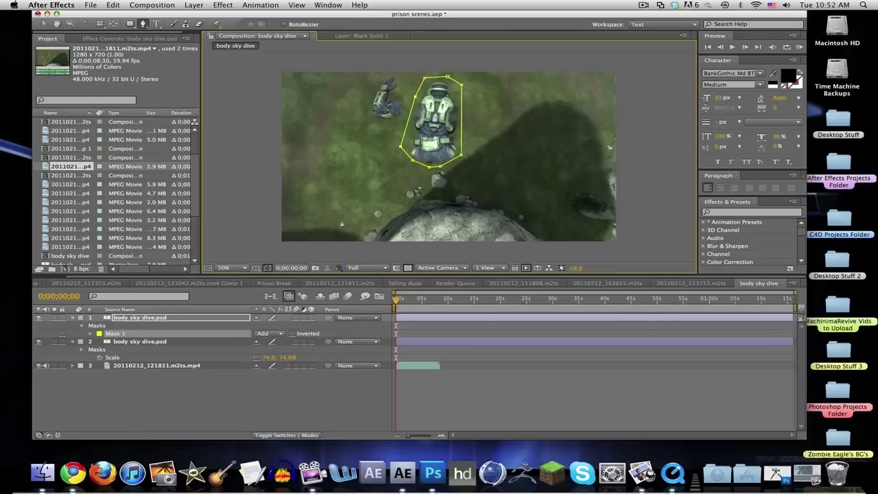
# Step: Duplicate the torso layer and replace the copy's mask with a closed one around the right arm
pyautogui.click(181, 318)
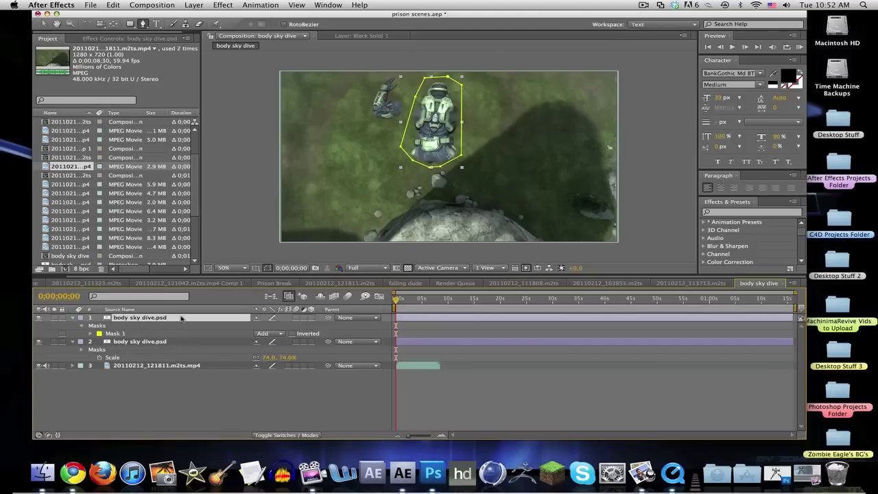
pyautogui.press('super+d')
pyautogui.press('m')
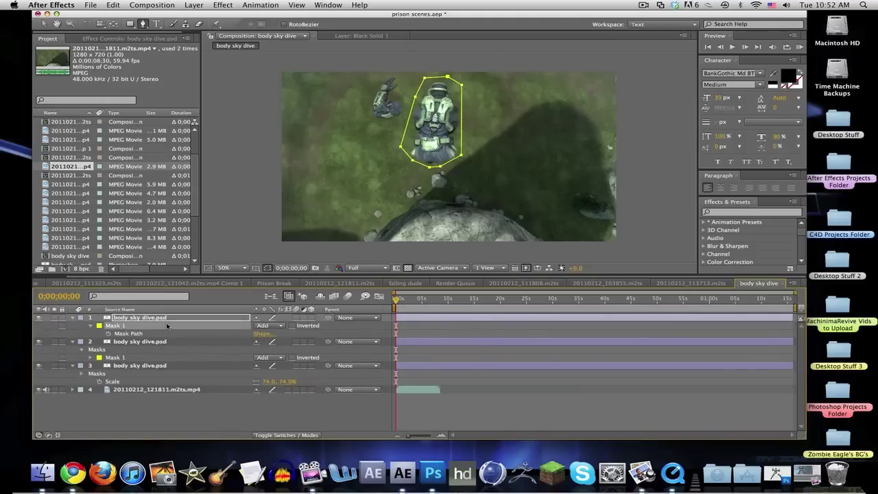
pyautogui.click(167, 326)
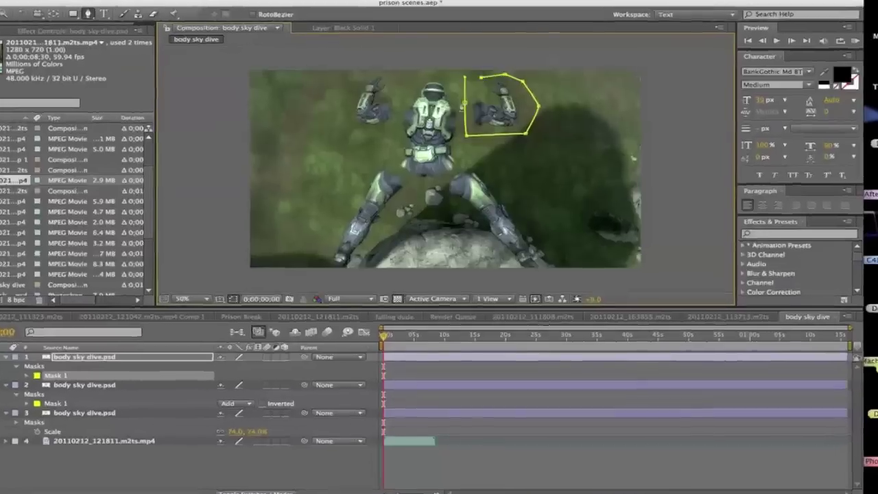
pyautogui.click(481, 77)
# Step: Duplicate the masked right arm layer and delete the mask from the copy
pyautogui.click(103, 357)
pyautogui.press('super+d')
pyautogui.press('m')
pyautogui.click(58, 375)
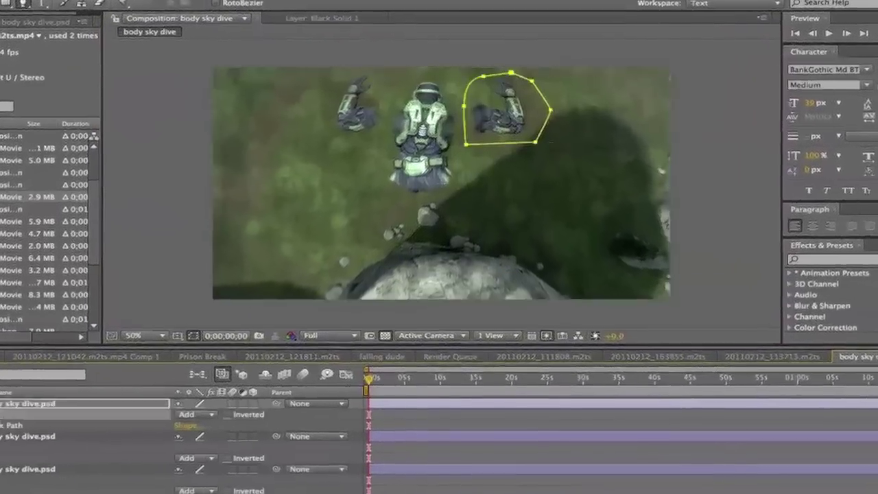
pyautogui.press('Delete')
# Step: Draw a closed Pen mask around the soldier's right leg on the newest duplicate layer
pyautogui.click(440, 202)
pyautogui.click(424, 231)
pyautogui.click(444, 265)
pyautogui.click(530, 318)
pyautogui.click(581, 299)
pyautogui.moveTo(578, 249); pyautogui.dragTo(567, 241)
pyautogui.click(509, 199)
pyautogui.click(470, 179)
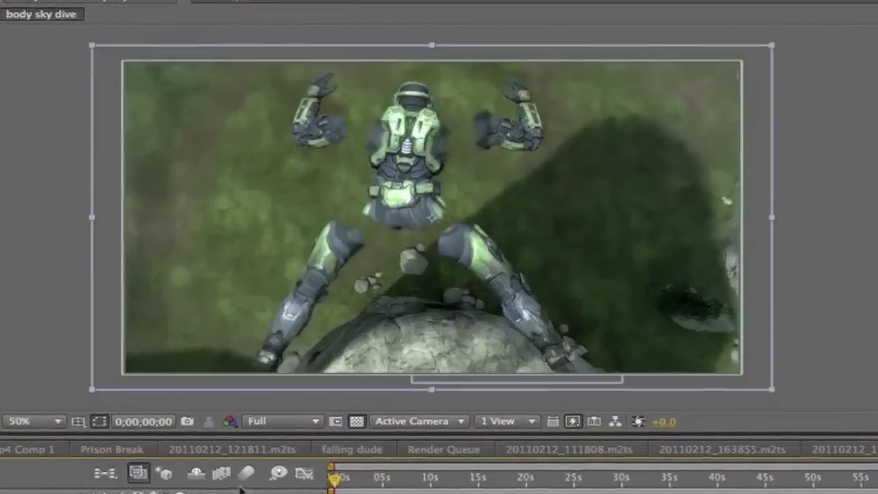
# Step: Draw a closed Pen mask around the soldier's left leg on the topmost duplicate layer
pyautogui.click(362, 204)
pyautogui.click(396, 240)
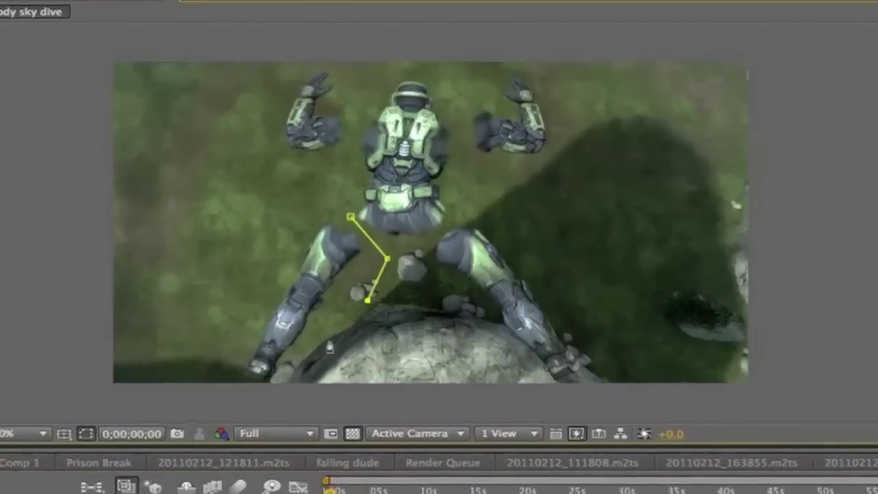
pyautogui.click(377, 279)
pyautogui.click(315, 356)
pyautogui.click(273, 367)
pyautogui.click(227, 316)
pyautogui.click(304, 216)
pyautogui.click(346, 222)
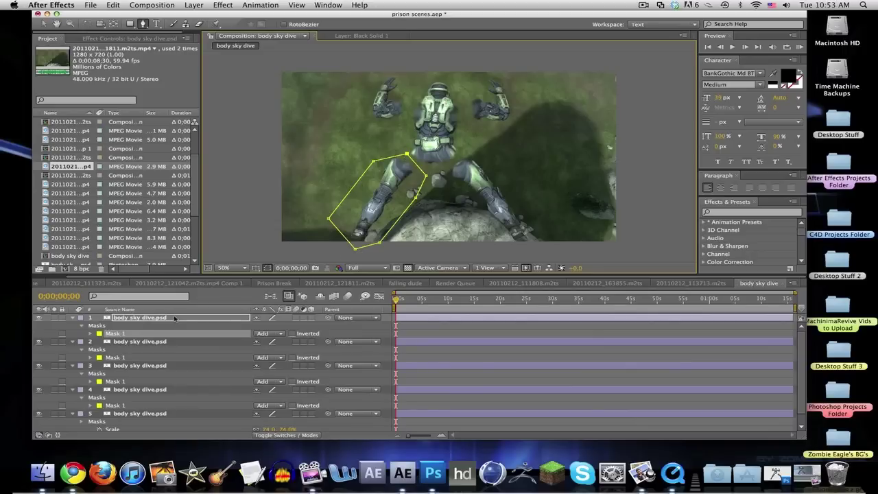
# Step: Collapse the expanded mask and scale properties of all five body sky dive.psd layers
pyautogui.click(169, 316)
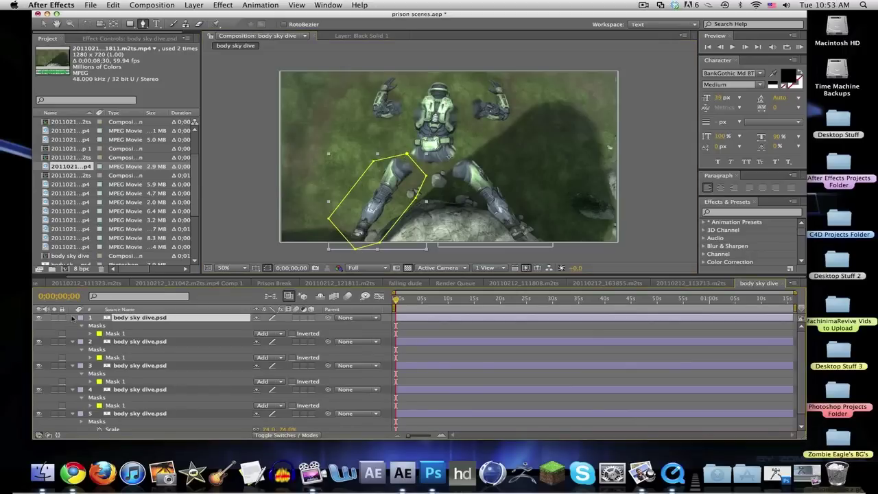
pyautogui.click(73, 318)
pyautogui.click(72, 325)
pyautogui.click(72, 334)
pyautogui.click(73, 340)
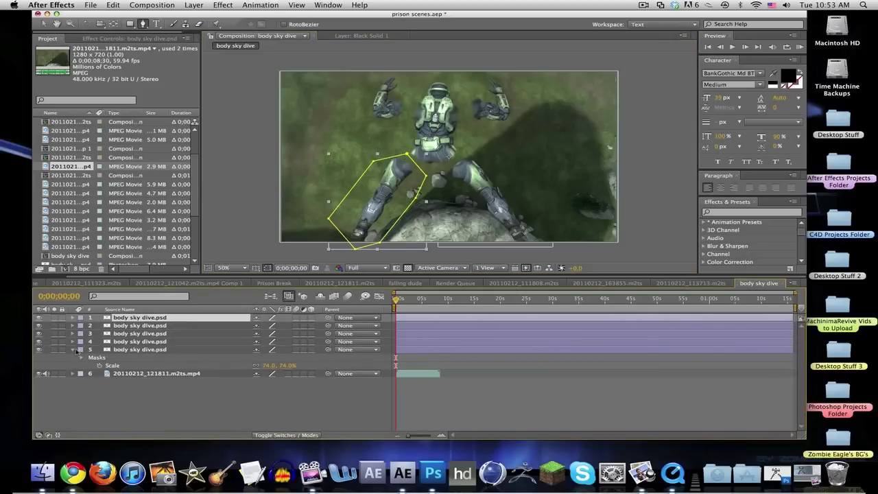
pyautogui.click(72, 350)
# Step: Move the masked left and right arm layers inward so that both arms meet the torso's shoulders
pyautogui.click(117, 350)
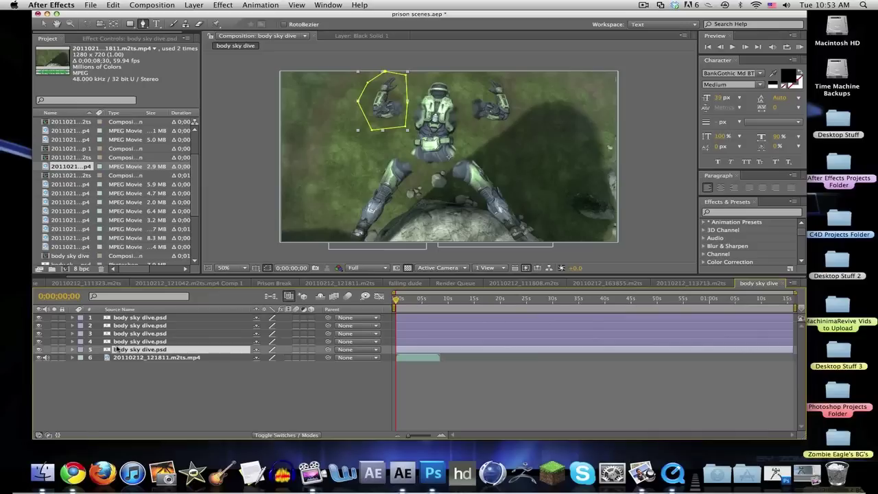
pyautogui.click(44, 24)
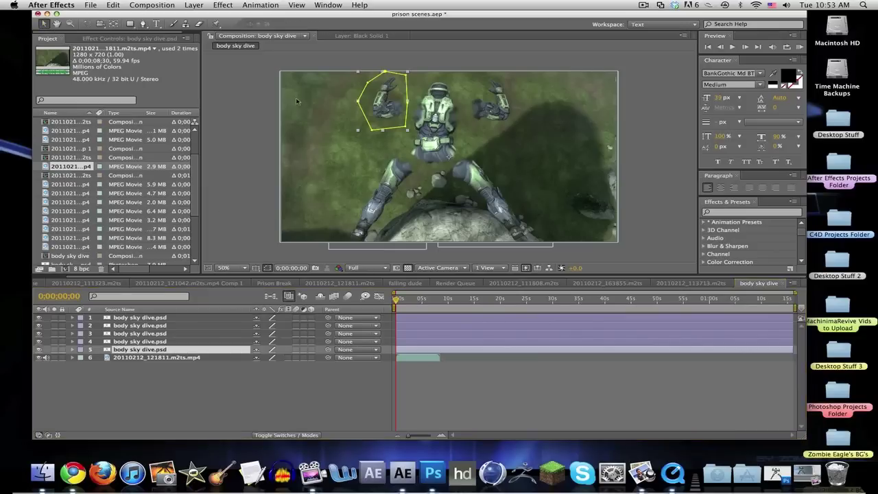
pyautogui.moveTo(385, 109); pyautogui.dragTo(407, 113)
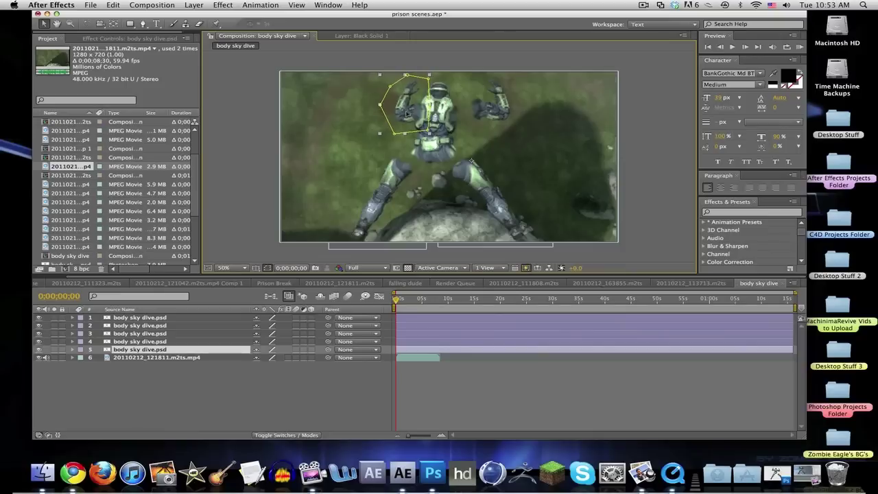
pyautogui.press('Return')
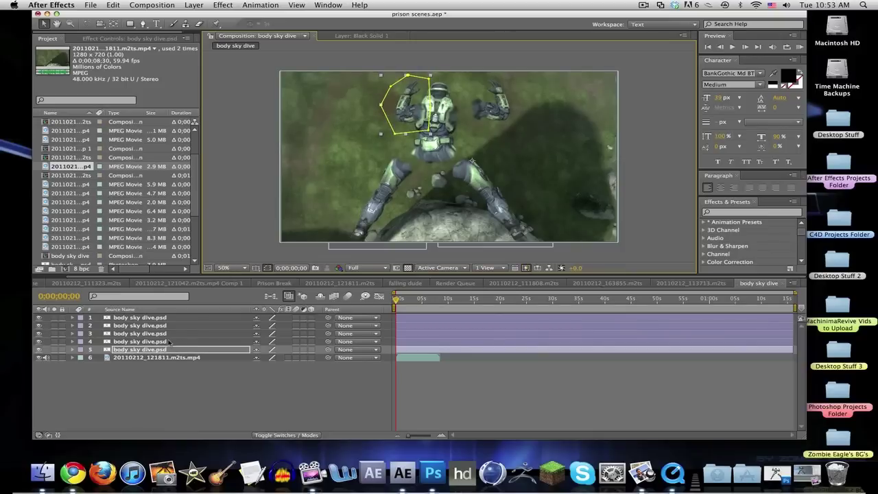
pyautogui.click(169, 341)
pyautogui.click(151, 334)
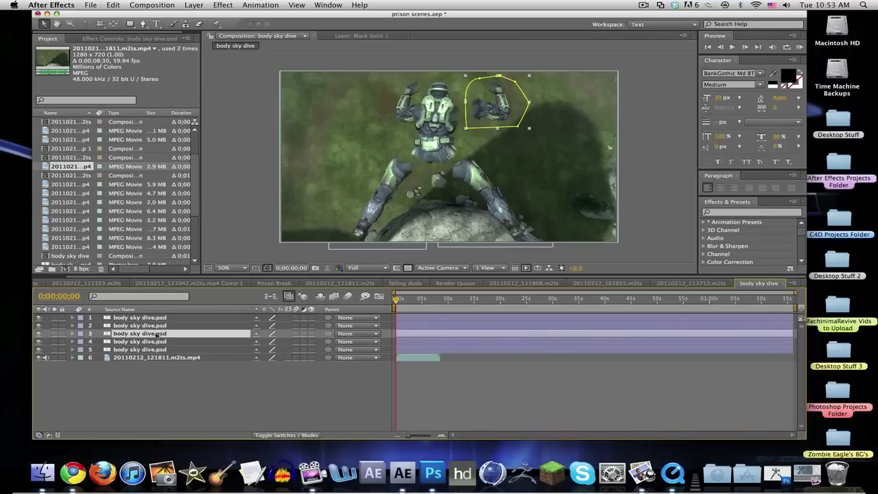
pyautogui.moveTo(482, 82); pyautogui.dragTo(469, 113)
# Step: Move the masked right and left leg layers up and inward so that both legs join the torso's hips
pyautogui.click(168, 326)
pyautogui.moveTo(482, 187); pyautogui.dragTo(463, 173)
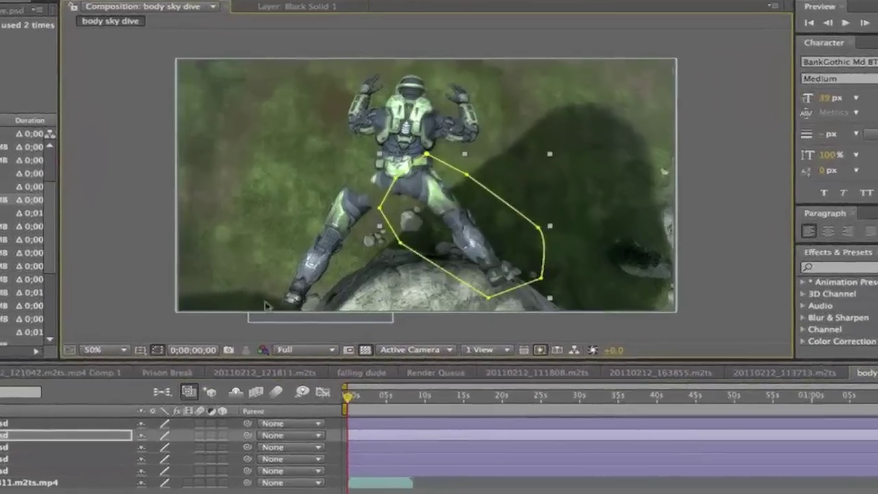
pyautogui.click(168, 317)
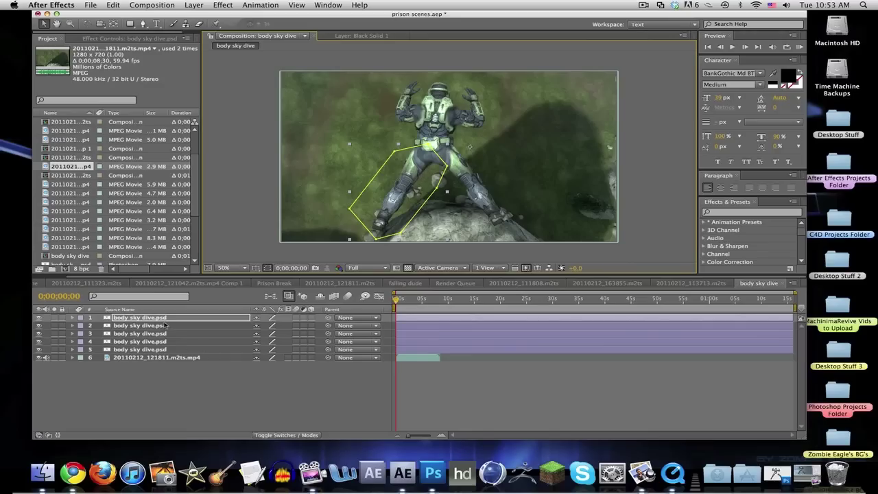
# Step: Rename the top two layers "left leg" and "right leg"
pyautogui.click(167, 318)
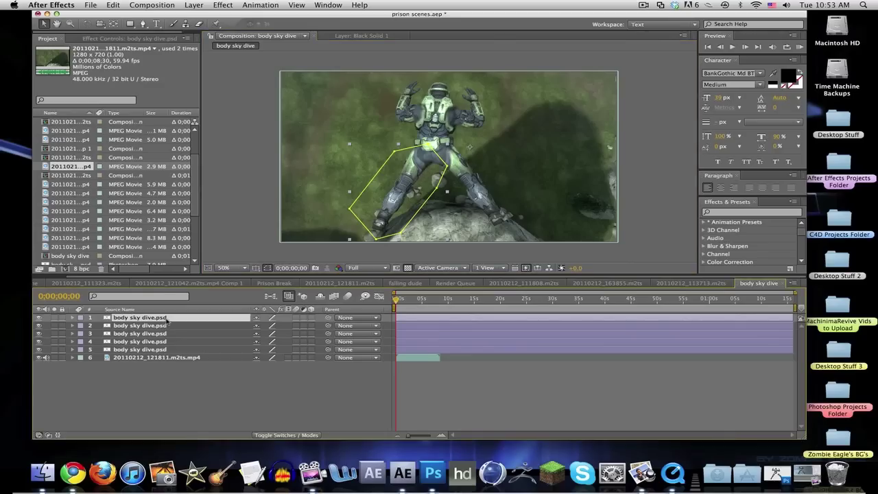
pyautogui.press('Return')
pyautogui.write('left leg')
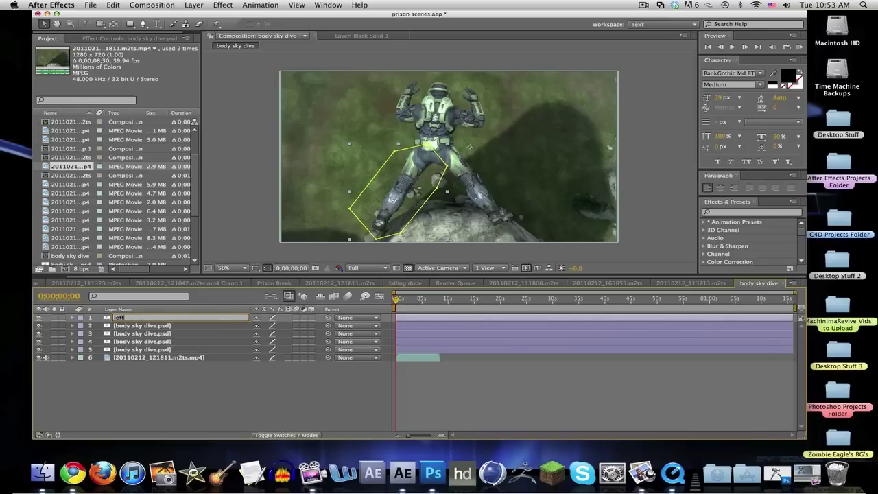
pyautogui.press('Return')
pyautogui.click(160, 326)
pyautogui.press('Return')
pyautogui.write('right leg')
pyautogui.press('Return')
# Step: Rename the third layer "right arm" and the fourth layer "body"
pyautogui.click(123, 334)
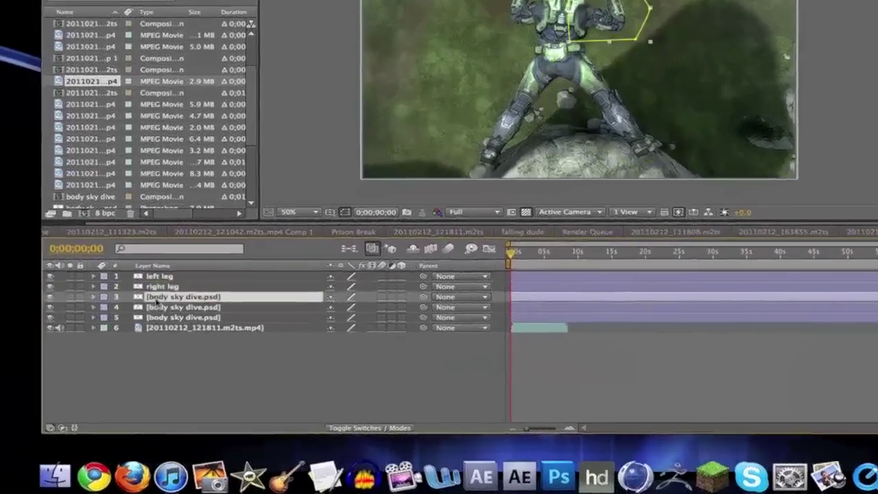
pyautogui.press('Return')
pyautogui.write('right arm')
pyautogui.press('Return')
pyautogui.click(158, 308)
pyautogui.press('Return')
pyautogui.write('bo')
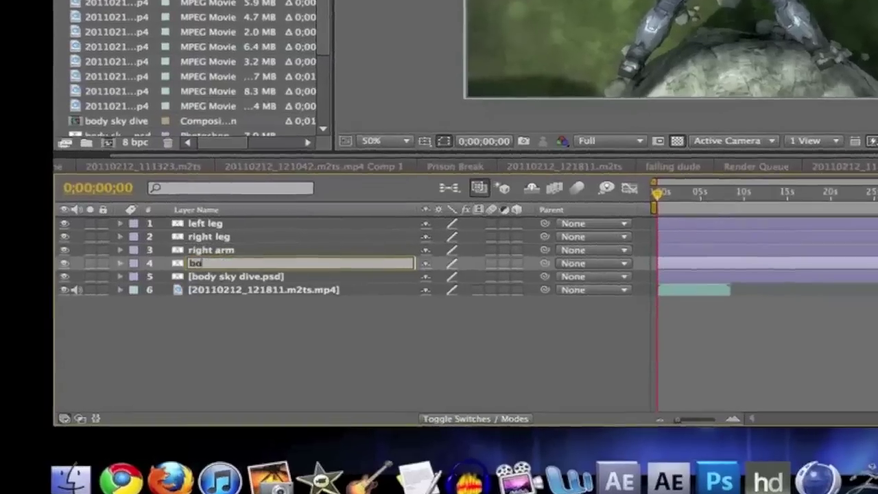
pyautogui.write('dy')
pyautogui.press('Return')
# Step: Rename the fifth layer "left arm" and deselect it
pyautogui.click(183, 275)
pyautogui.press('Return')
pyautogui.write('left arm')
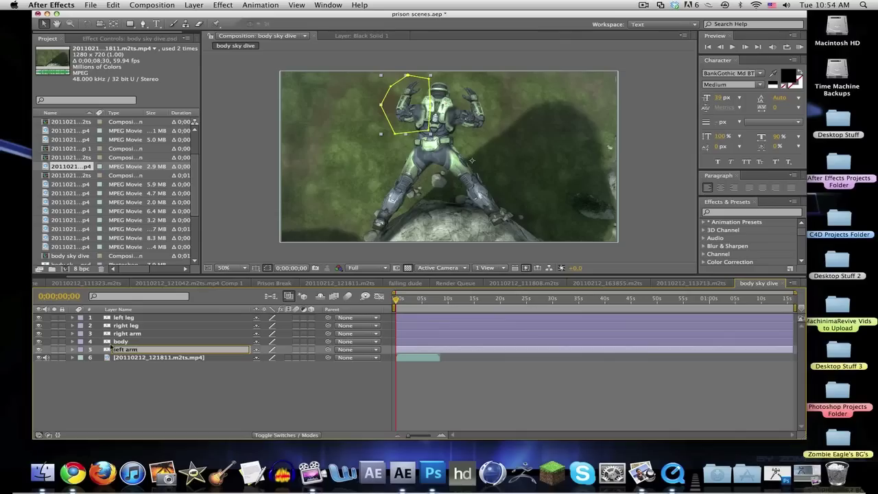
pyautogui.click(163, 384)
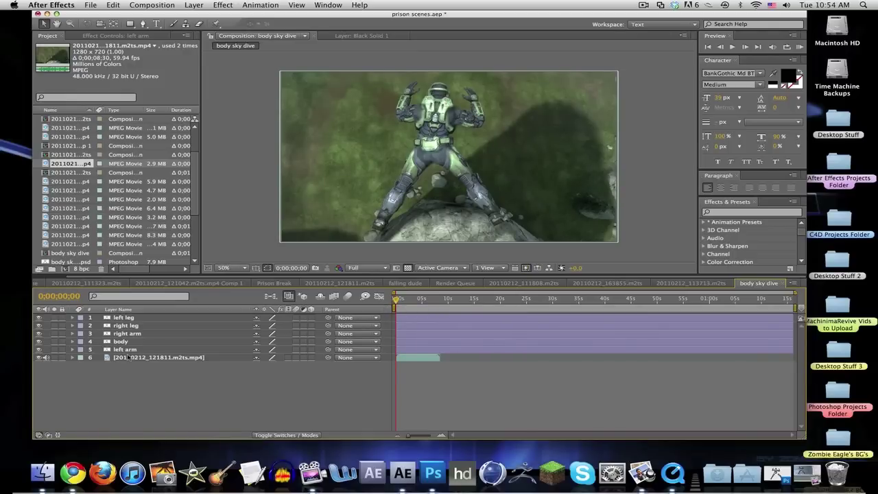
# Step: Place the left leg's anchor point at the hip with Pan Behind and set its rotation to 0x +351.0°
pyautogui.click(128, 319)
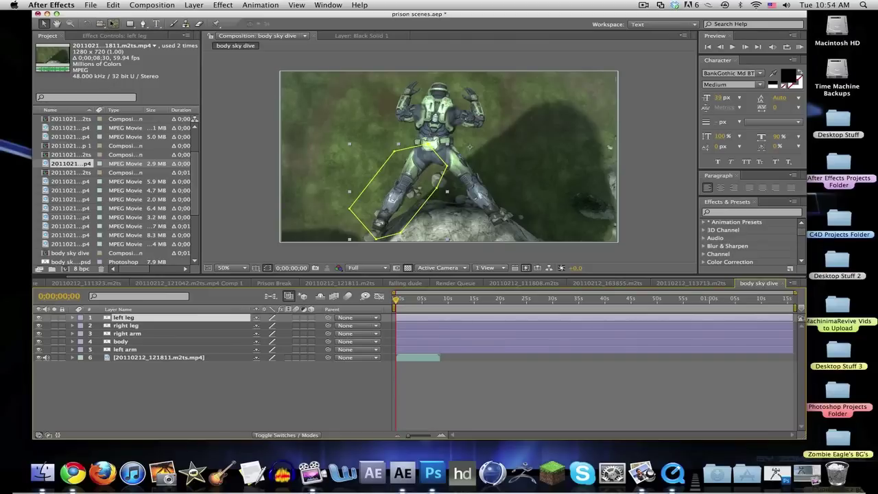
pyautogui.click(113, 23)
pyautogui.press('r')
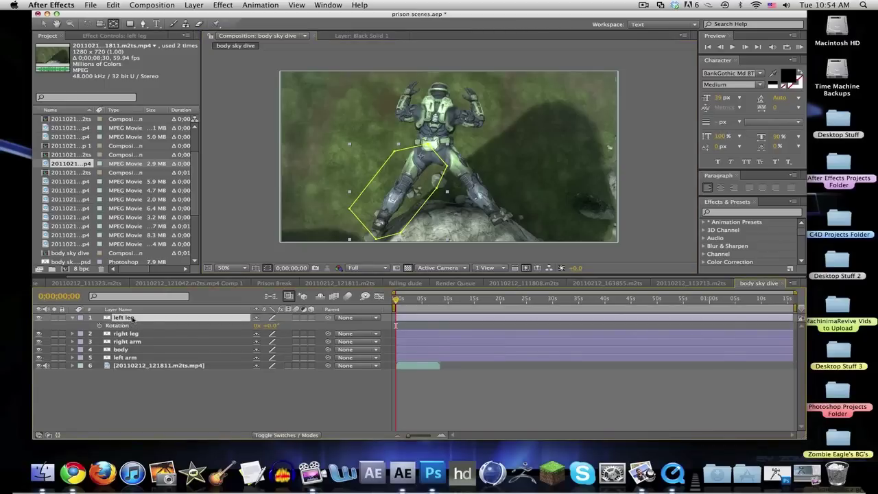
pyautogui.moveTo(271, 325); pyautogui.dragTo(493, 357)
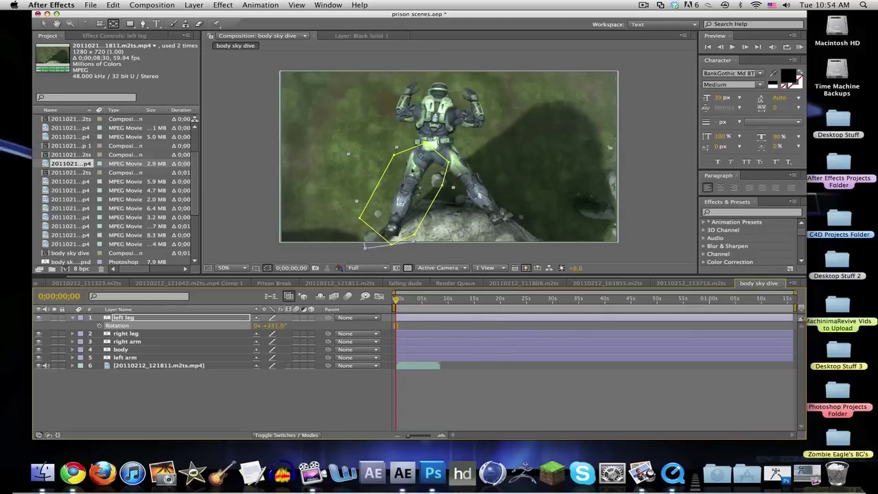
pyautogui.moveTo(420, 158); pyautogui.dragTo(392, 228)
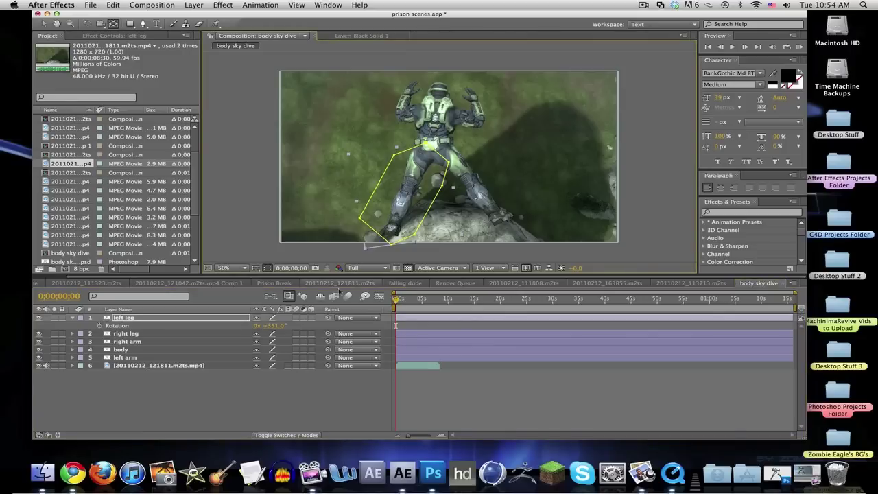
pyautogui.moveTo(275, 325)
pyautogui.mouseDown()
pyautogui.moveTo(257, 325)
pyautogui.moveTo(276, 320)
pyautogui.mouseUp()
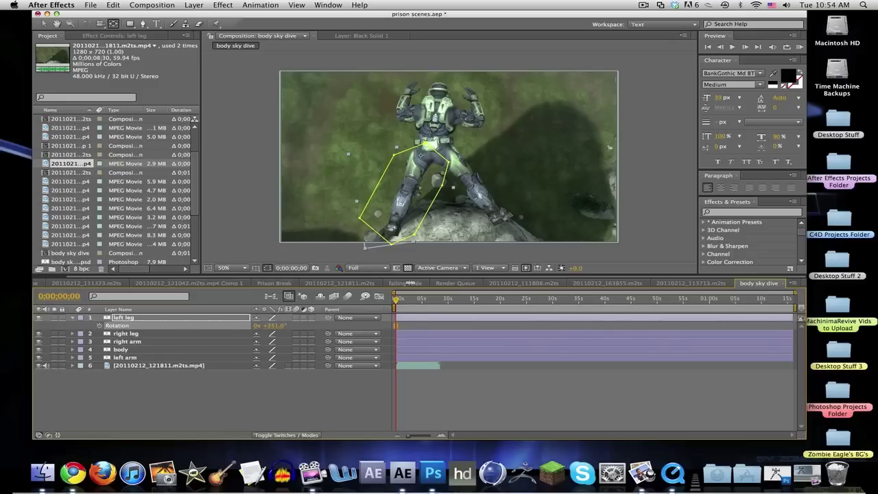
# Step: Place the right leg's anchor point at the hip with Pan Behind and go through the arm and body layers
pyautogui.click(125, 334)
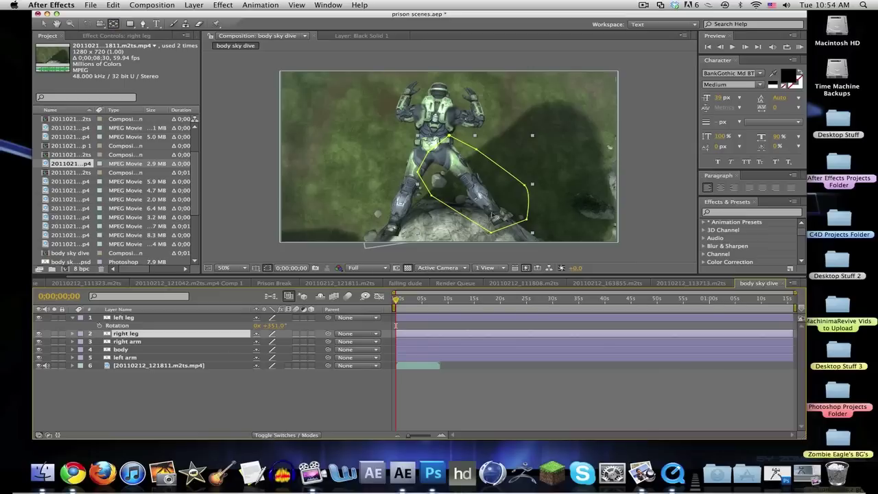
pyautogui.click(429, 144)
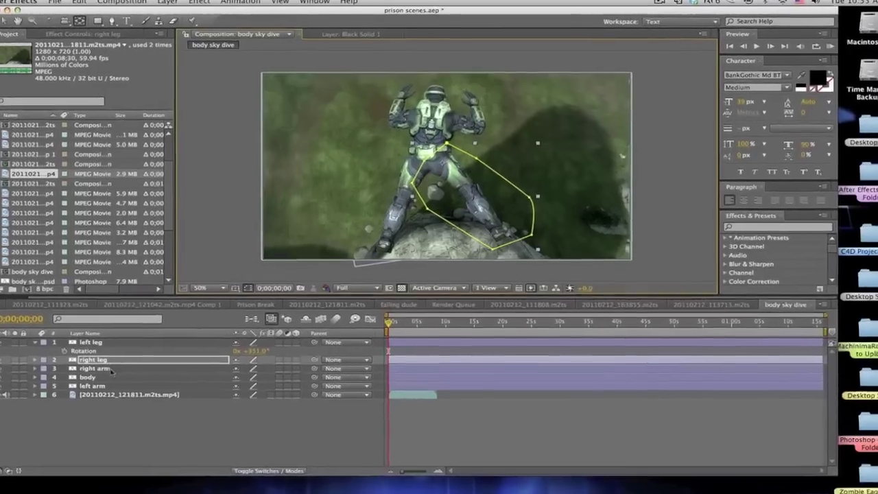
pyautogui.click(124, 318)
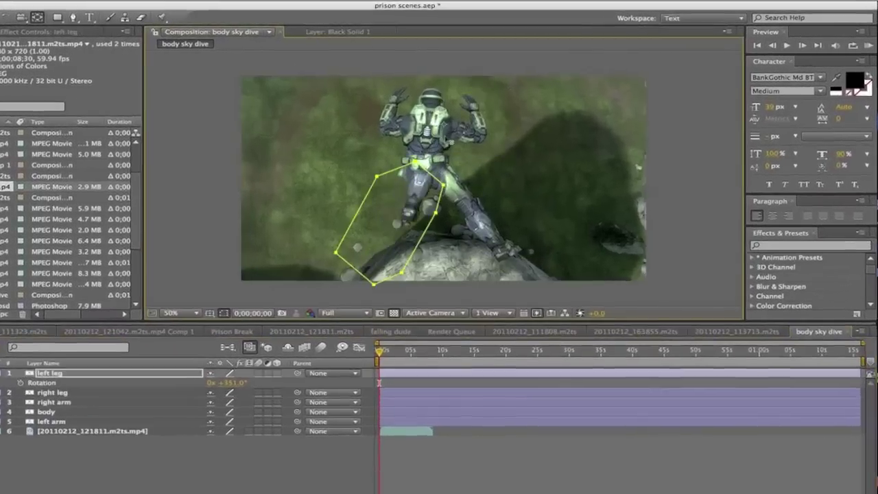
pyautogui.click(127, 342)
pyautogui.hotkey('ctrl', 'Down')
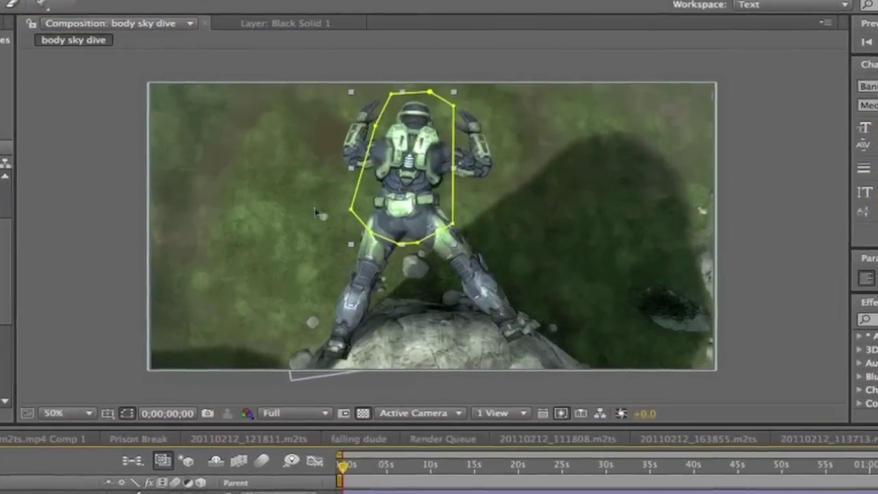
pyautogui.hotkey('ctrl', 'Down')
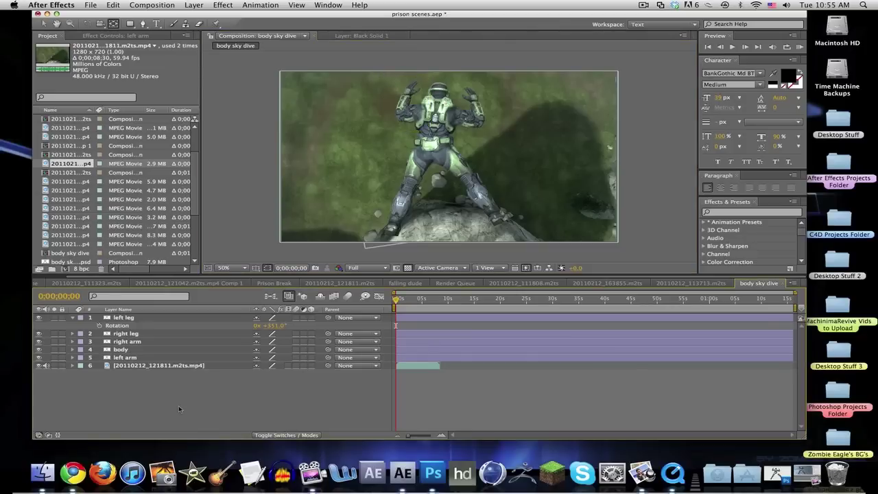
# Step: Keyframe the left leg's rotation at the start, at 1x +12.0° on 0;00;02;24 and at 0x +342.0° on 0;00;05;48
pyautogui.click(160, 318)
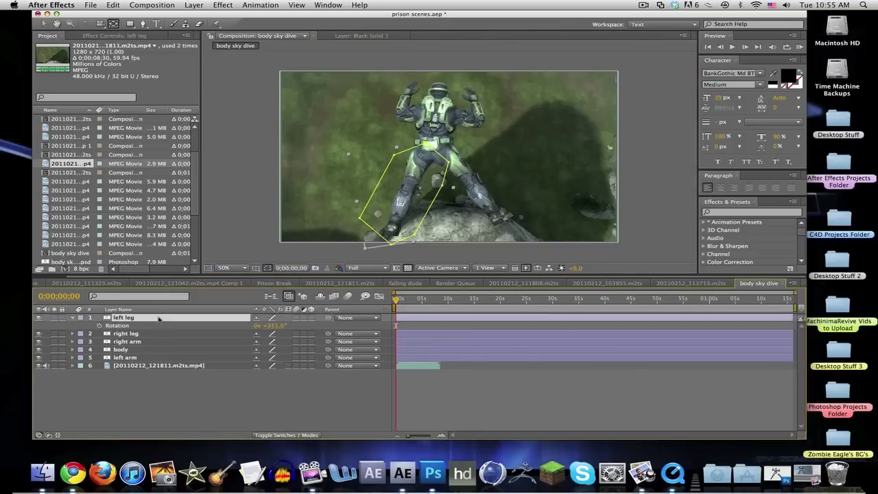
pyautogui.moveTo(400, 305)
pyautogui.mouseDown()
pyautogui.moveTo(425, 299)
pyautogui.moveTo(391, 303)
pyautogui.mouseUp()
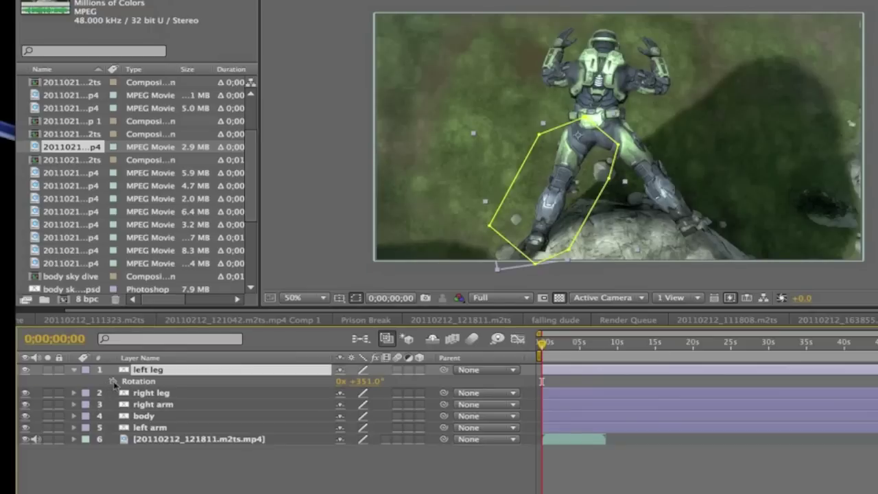
pyautogui.click(113, 382)
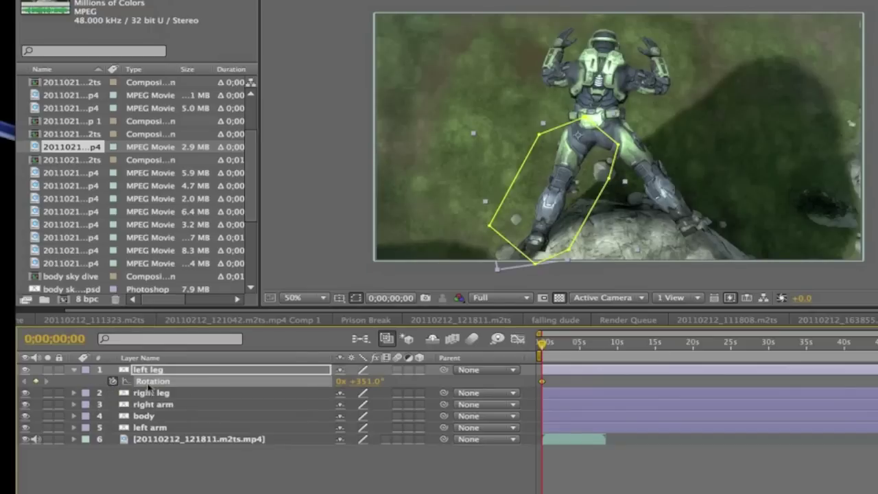
pyautogui.click(559, 347)
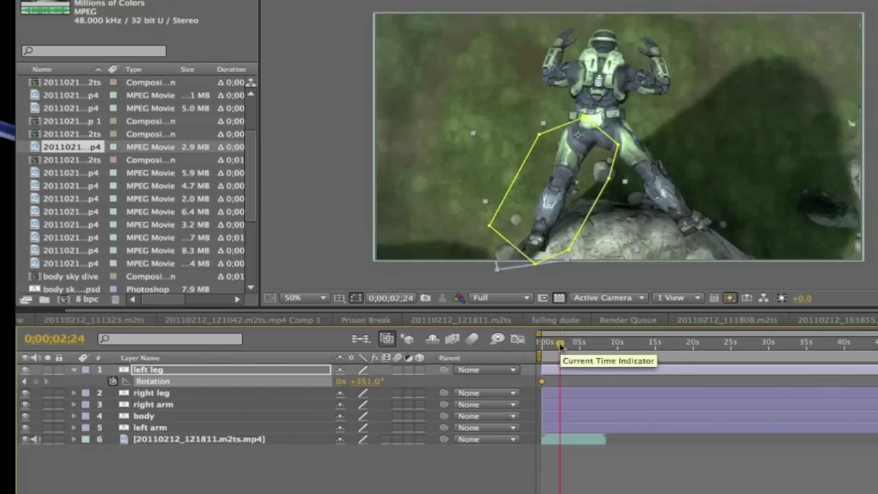
pyautogui.moveTo(357, 381); pyautogui.dragTo(380, 381)
pyautogui.click(584, 347)
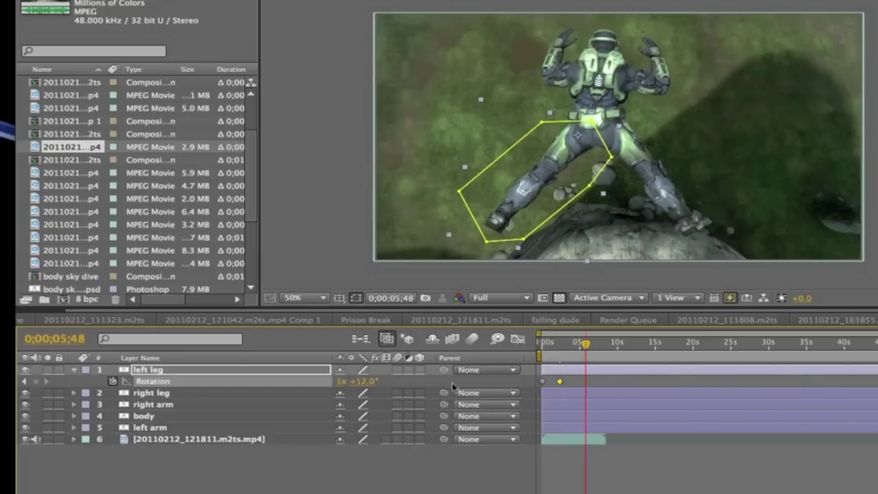
pyautogui.moveTo(361, 381); pyautogui.dragTo(368, 382)
# Step: Scrub through the left leg's rotation to review the swing, with the time ruler narrowed to the first seconds
pyautogui.click(613, 343)
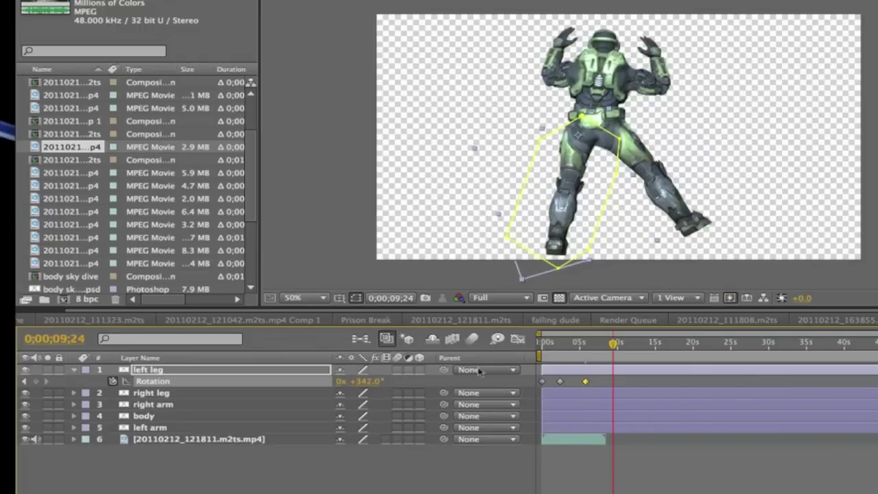
pyautogui.click(605, 343)
pyautogui.moveTo(603, 346); pyautogui.dragTo(574, 352)
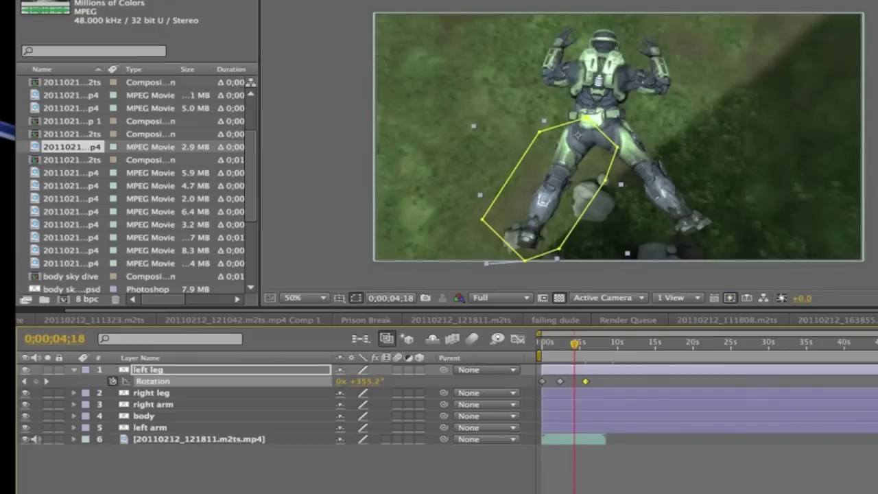
pyautogui.moveTo(877, 334); pyautogui.dragTo(660, 334)
pyautogui.click(702, 344)
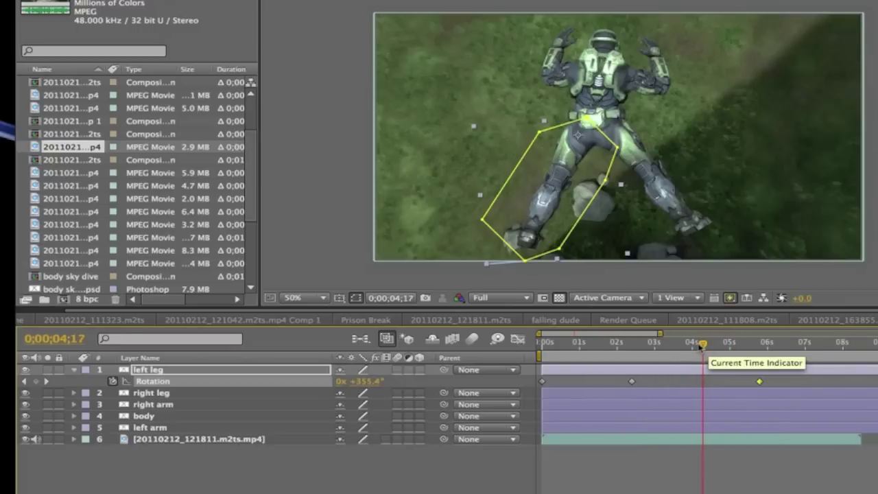
# Step: Add a left leg rotation keyframe with a lower angle at 0;00;04;17 and return to the start of the composition
pyautogui.moveTo(370, 383); pyautogui.dragTo(360, 383)
pyautogui.moveTo(703, 342); pyautogui.dragTo(541, 351)
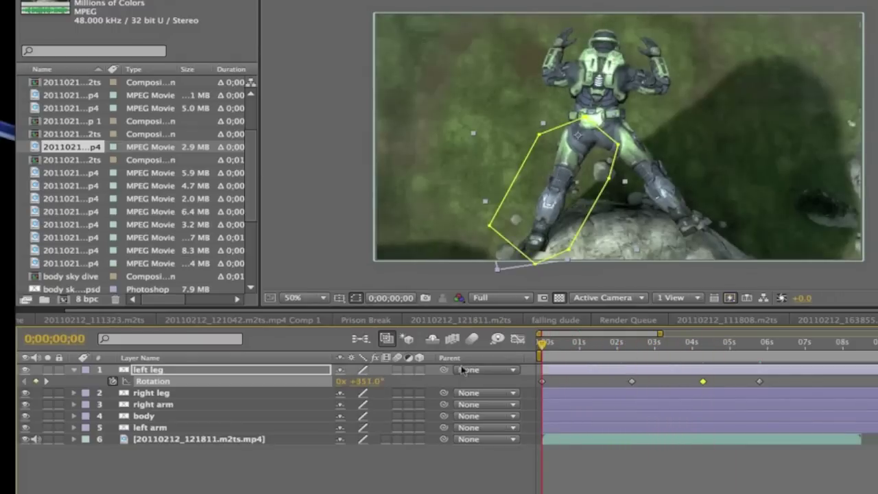
# Step: Keyframe the right leg's rotation at the start, on 0;00;01;23, at 0x -4.0° on 0;00;03;08 and at 0x +24.0° on 0;00;04;50
pyautogui.click(160, 395)
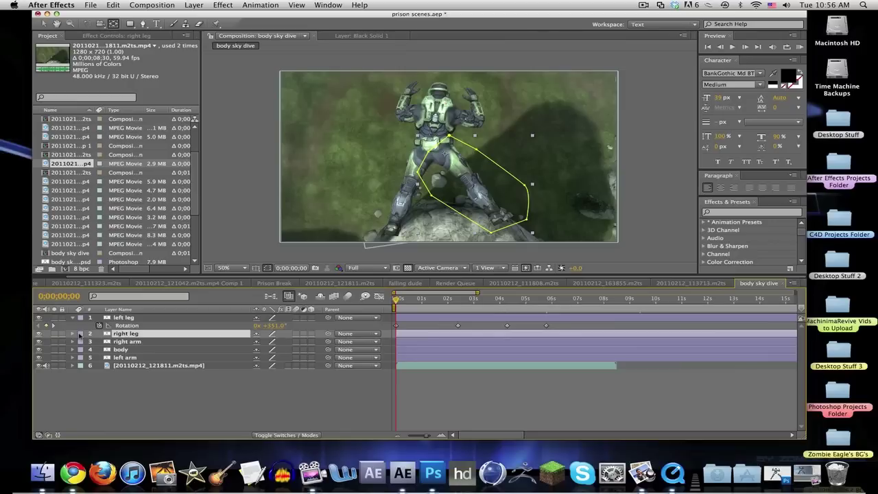
pyautogui.press('r')
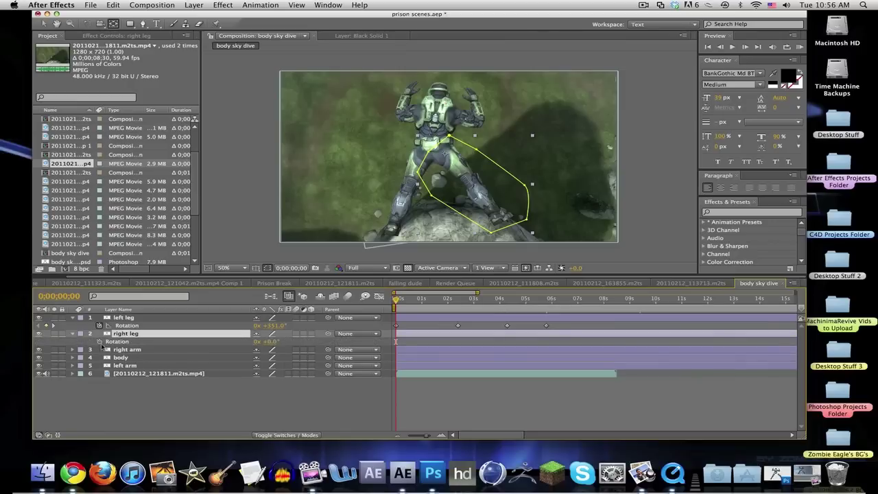
pyautogui.click(98, 342)
pyautogui.click(431, 299)
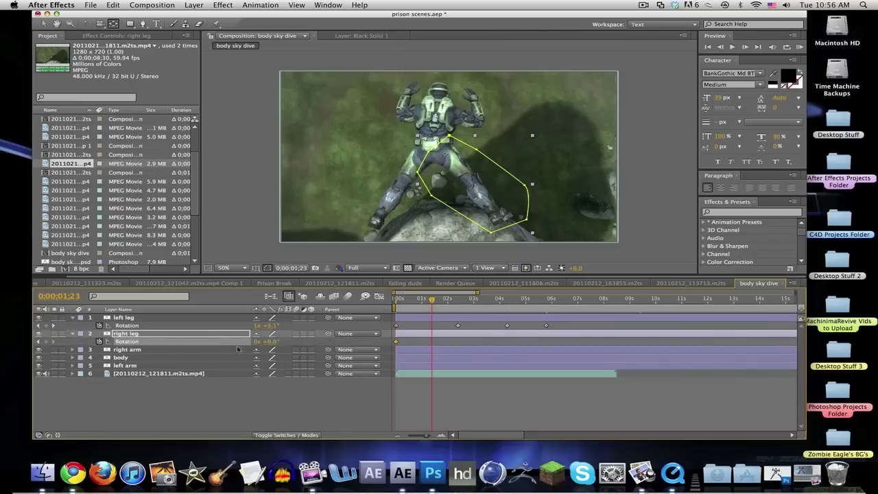
pyautogui.moveTo(271, 346); pyautogui.dragTo(366, 330)
pyautogui.click(477, 300)
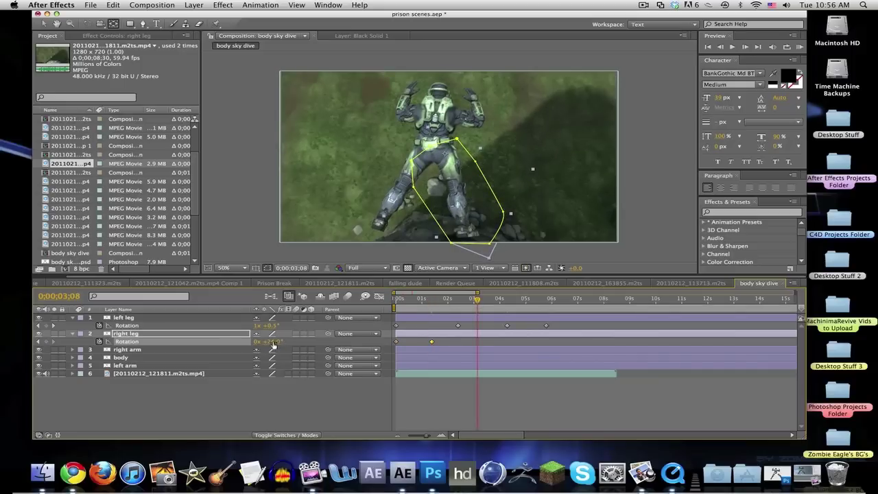
pyautogui.moveTo(273, 344); pyautogui.dragTo(254, 343)
pyautogui.click(521, 300)
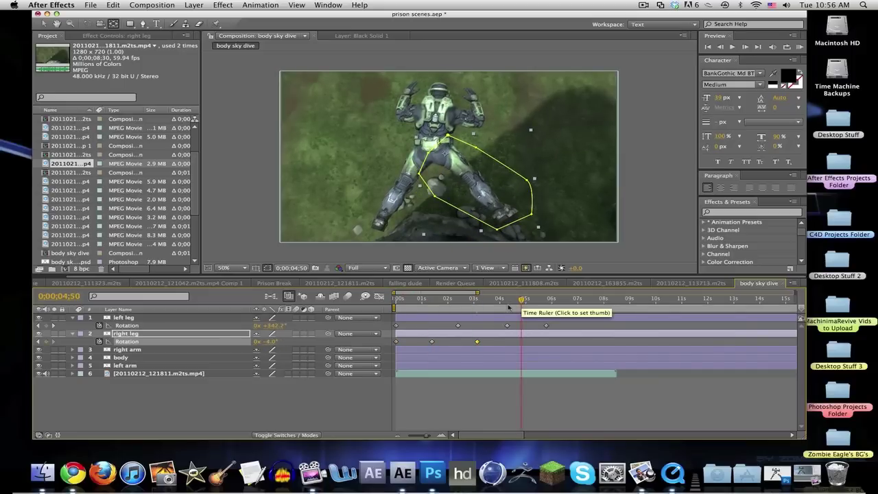
pyautogui.moveTo(272, 341); pyautogui.dragTo(384, 334)
# Step: Scrub through the right leg's swing and set the composition preview resolution to Half
pyautogui.moveTo(511, 302); pyautogui.dragTo(452, 302)
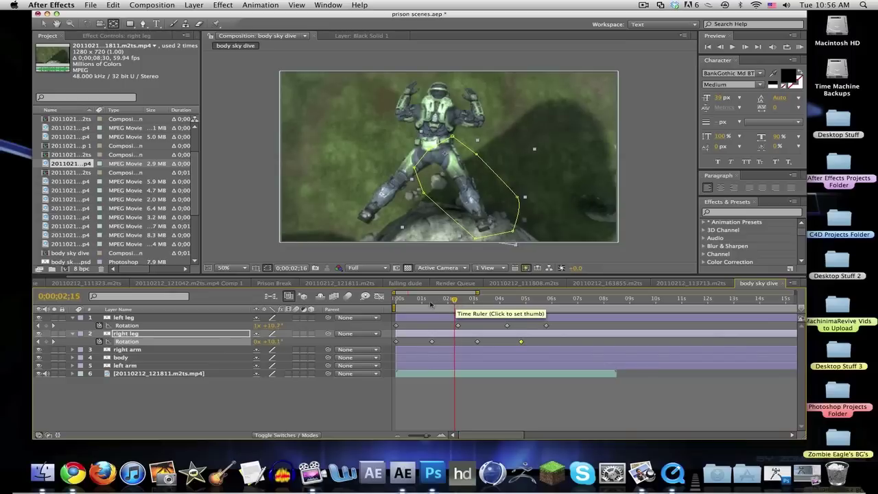
pyautogui.click(467, 303)
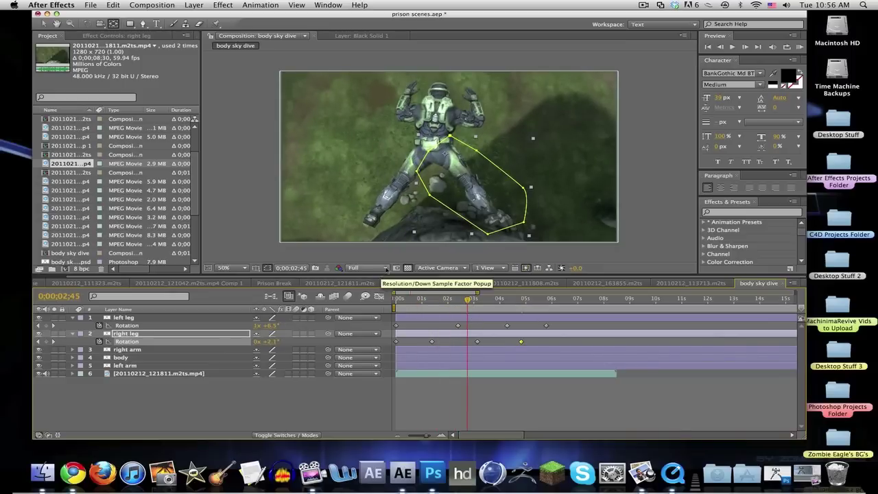
pyautogui.click(362, 268)
pyautogui.click(362, 300)
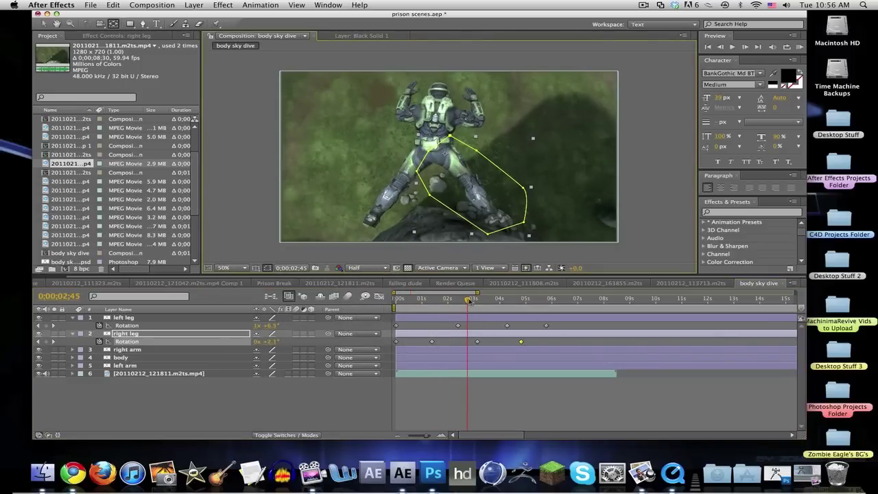
pyautogui.click(471, 301)
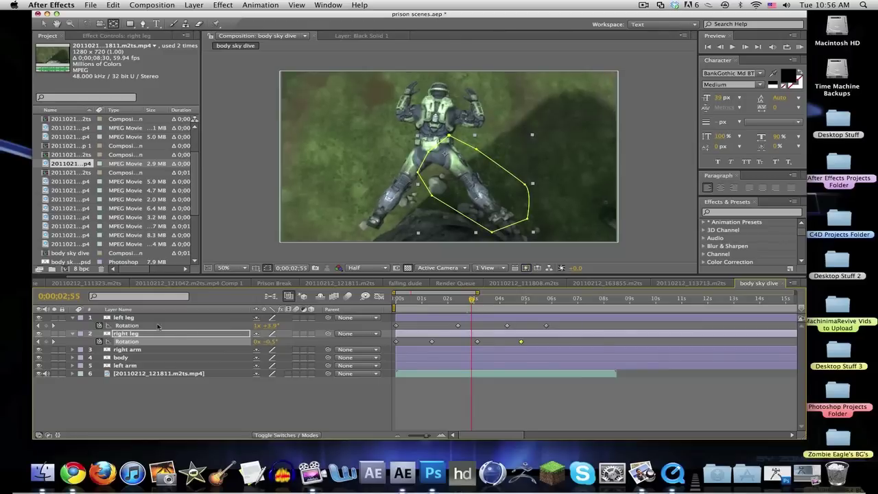
# Step: Keyframe the right arm's rotation back and forth from the start through 0;00;03;29, ending at 0x +28.0° on 0;00;05;58
pyautogui.click(126, 350)
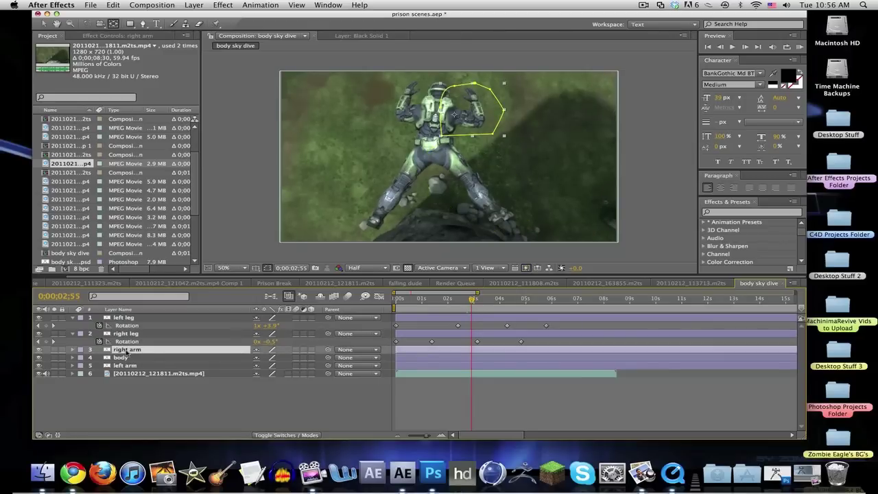
pyautogui.press('r')
pyautogui.click(396, 300)
pyautogui.click(99, 357)
pyautogui.click(417, 300)
pyautogui.moveTo(267, 358); pyautogui.dragTo(306, 371)
pyautogui.click(482, 303)
pyautogui.click(526, 303)
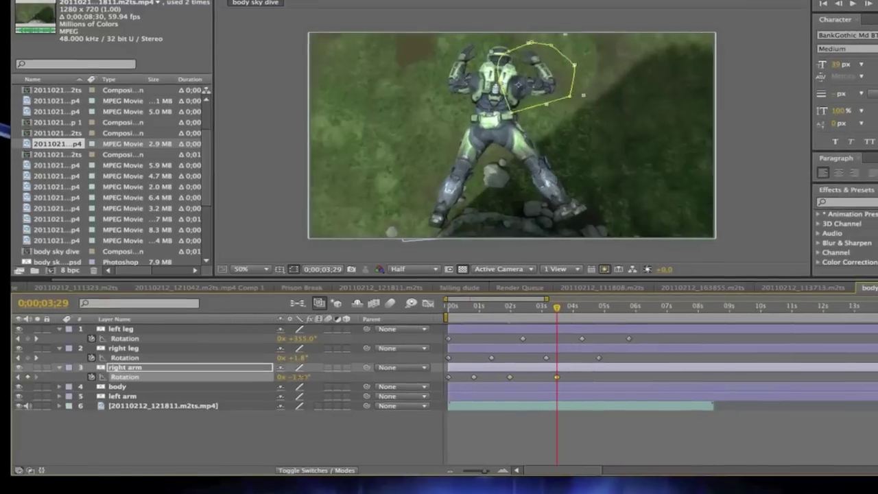
pyautogui.moveTo(626, 310); pyautogui.dragTo(658, 310)
pyautogui.moveTo(308, 382); pyautogui.dragTo(343, 383)
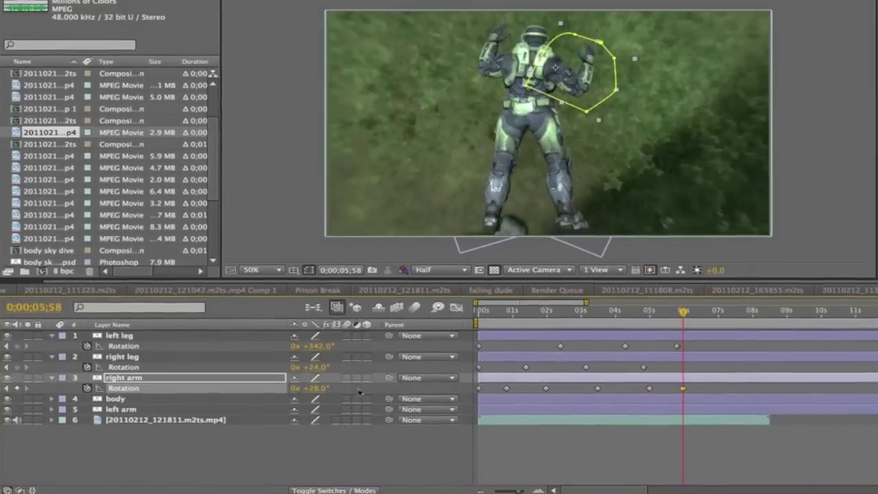
# Step: Keyframe the left arm's rotation at 0x +0.0° on 0;00;05;58 and add differing angles at 0;00;03;12 and earlier
pyautogui.click(125, 404)
pyautogui.press('r')
pyautogui.click(85, 426)
pyautogui.moveTo(706, 313); pyautogui.dragTo(607, 313)
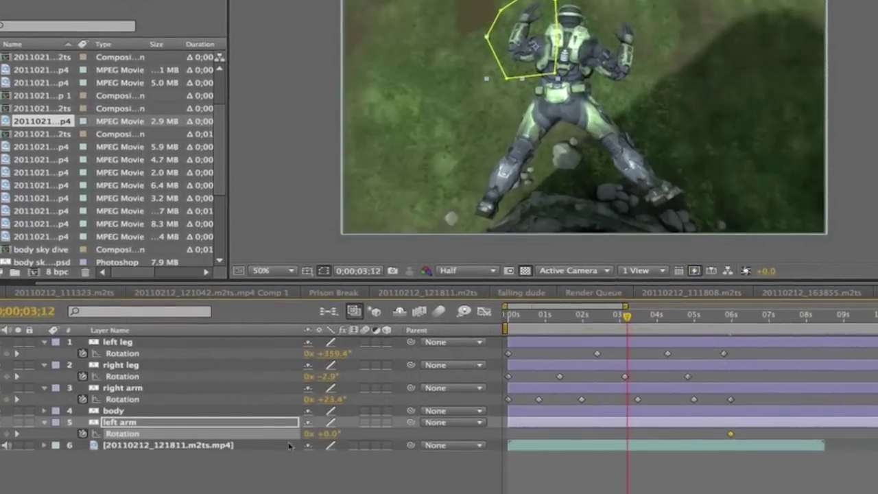
pyautogui.moveTo(320, 427); pyautogui.dragTo(350, 427)
pyautogui.moveTo(607, 314); pyautogui.dragTo(555, 314)
pyautogui.moveTo(321, 427); pyautogui.dragTo(276, 426)
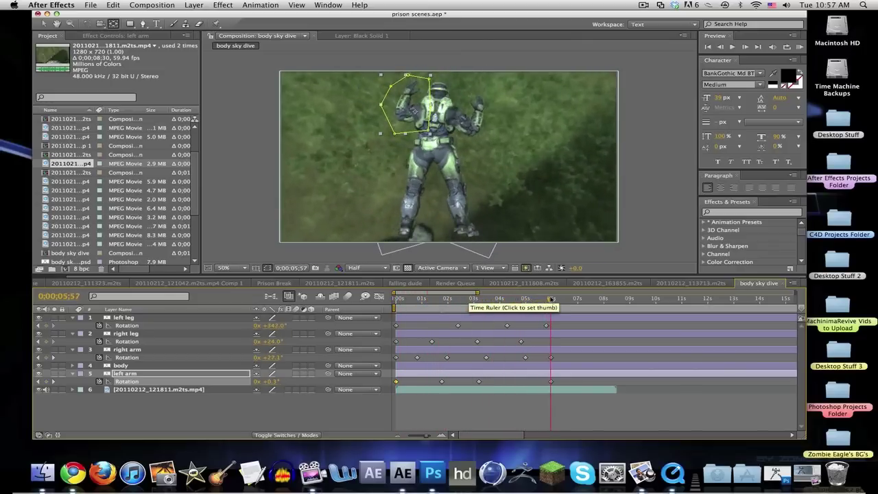
# Step: Scrub through the composition to review the combined arm and leg swings, with no layer selected
pyautogui.click(505, 301)
pyautogui.moveTo(500, 303); pyautogui.dragTo(460, 302)
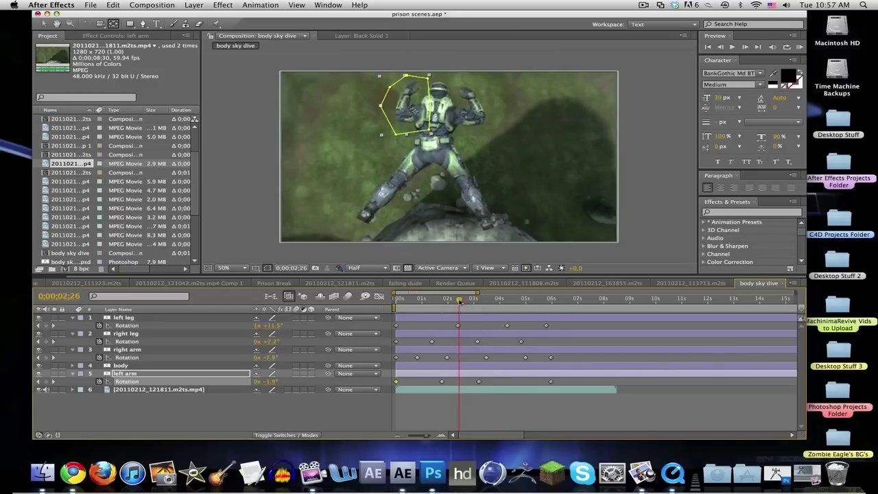
pyautogui.click(494, 404)
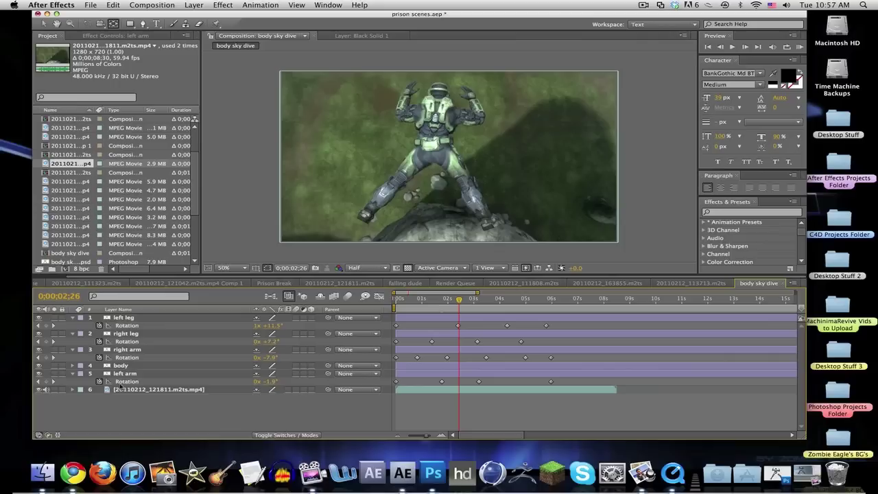
# Step: Pre-compose the five limb and body layers into a composition named "body guy" and scrub through it
pyautogui.click(124, 374)
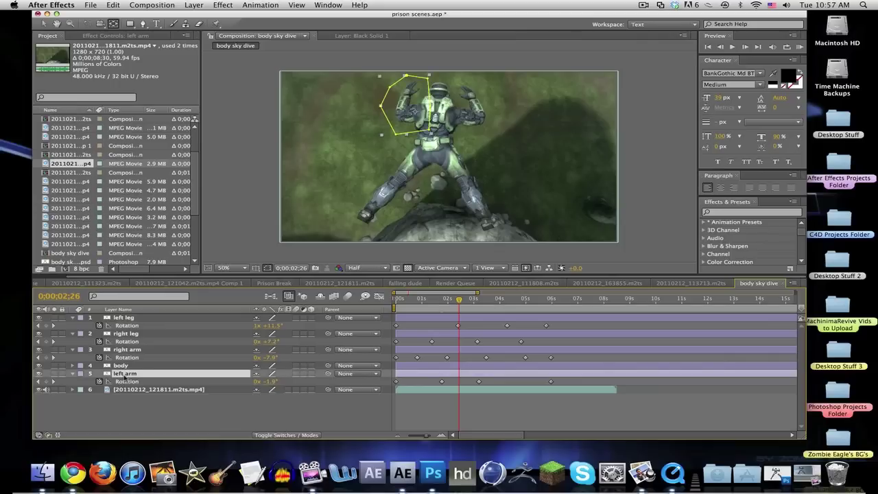
pyautogui.keyDown('shift'); pyautogui.click(136, 318); pyautogui.keyUp('shift')
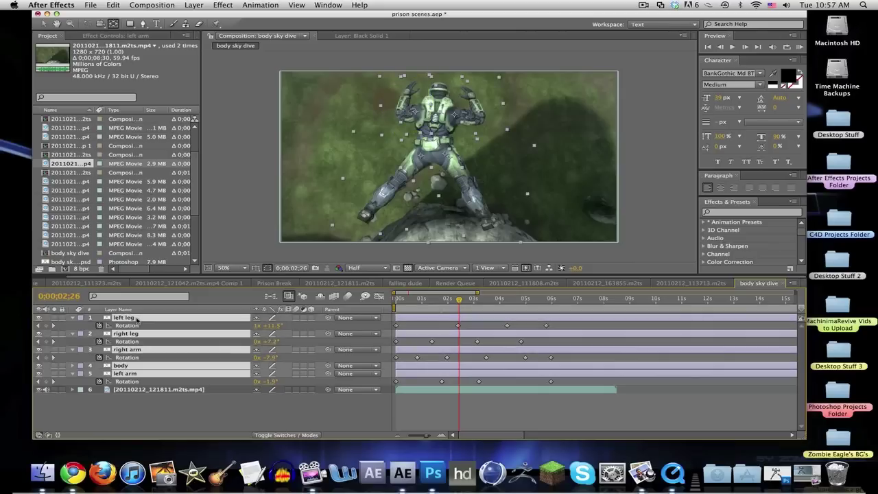
pyautogui.click(194, 5)
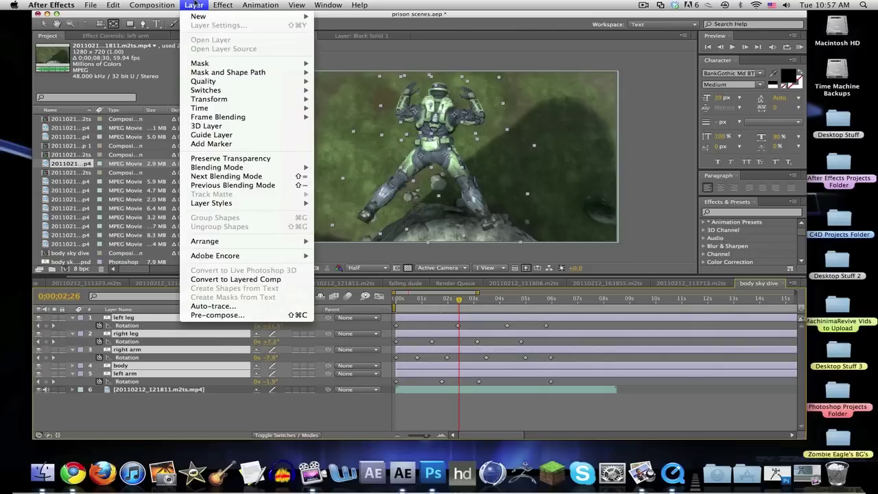
pyautogui.click(216, 315)
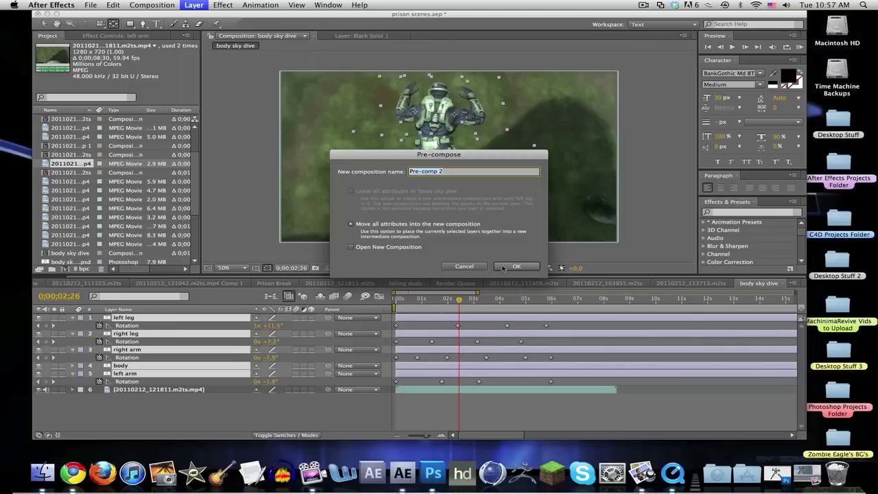
pyautogui.write('body guy')
pyautogui.click(520, 266)
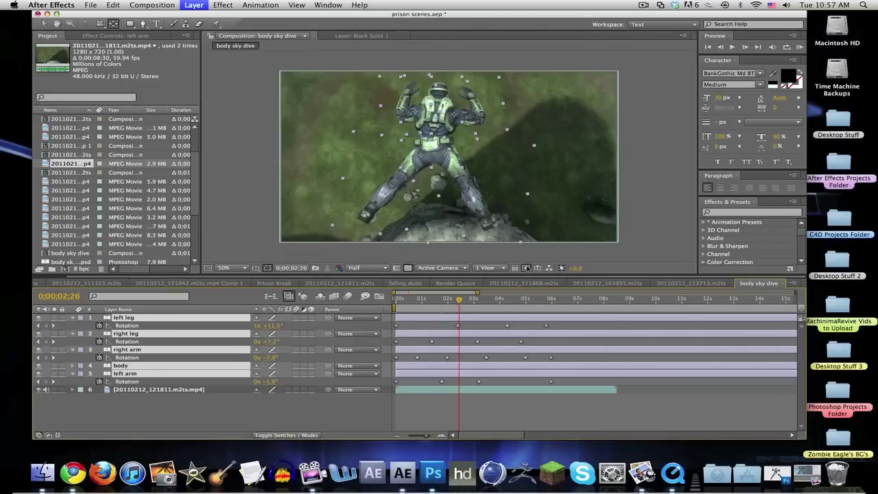
pyautogui.moveTo(417, 300); pyautogui.dragTo(467, 307)
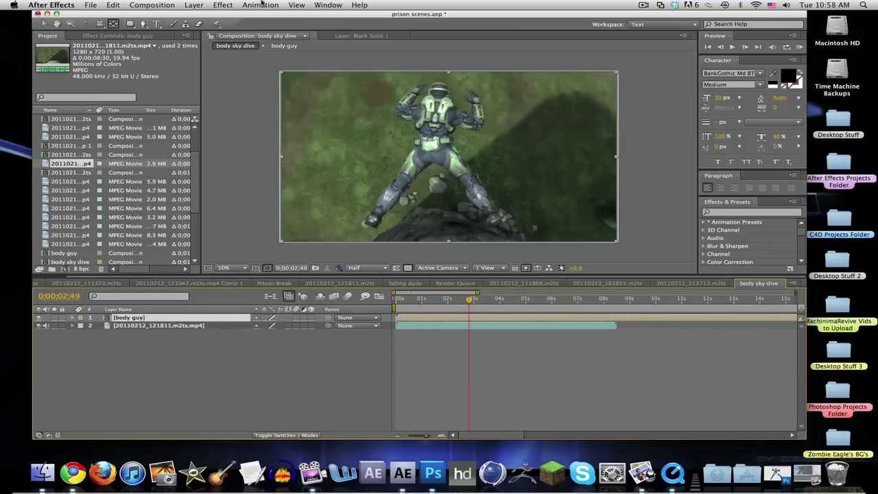
# Step: Parent the body guy layer to a new null object and select the null
pyautogui.click(193, 5)
pyautogui.moveTo(206, 16)
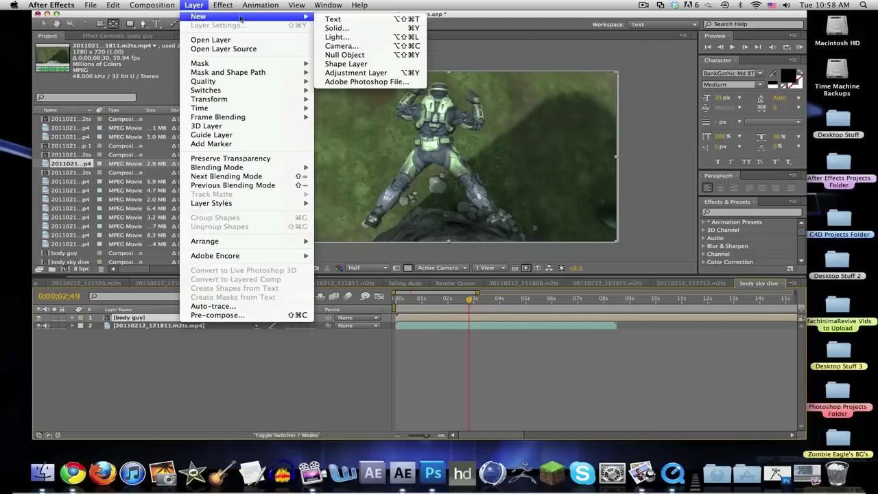
pyautogui.click(374, 55)
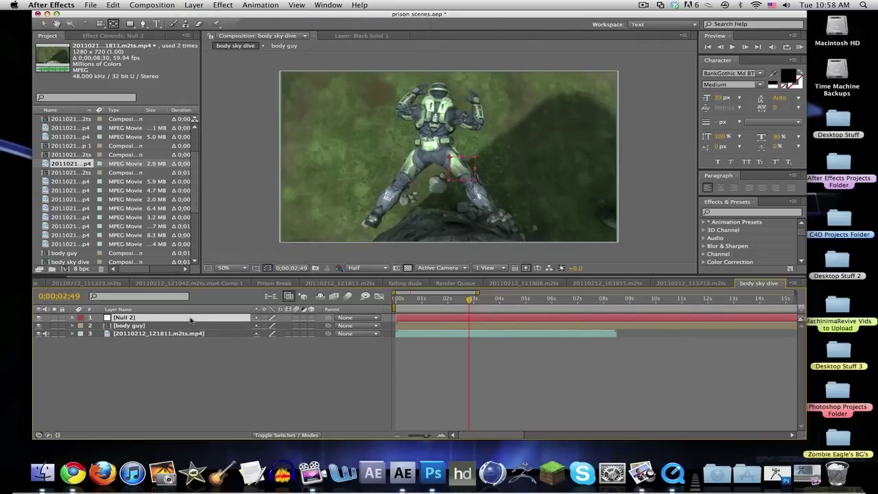
pyautogui.click(162, 325)
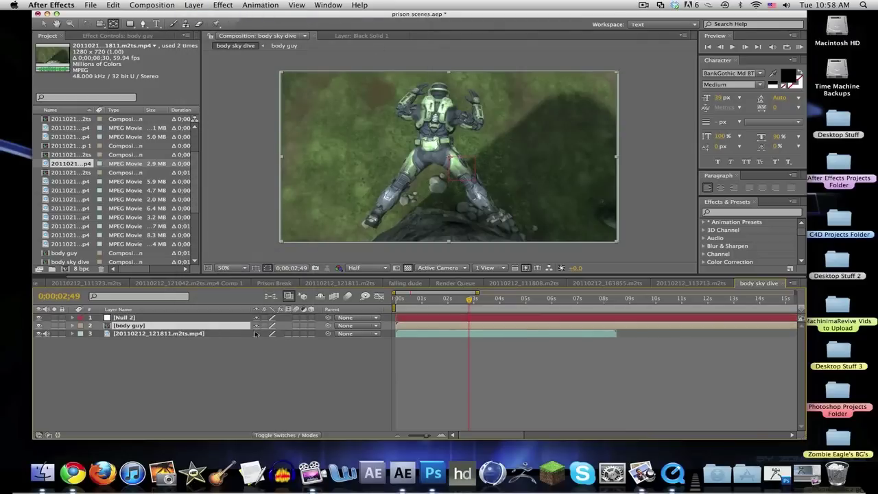
pyautogui.click(351, 326)
pyautogui.click(351, 338)
pyautogui.click(121, 319)
pyautogui.moveTo(448, 305); pyautogui.dragTo(386, 305)
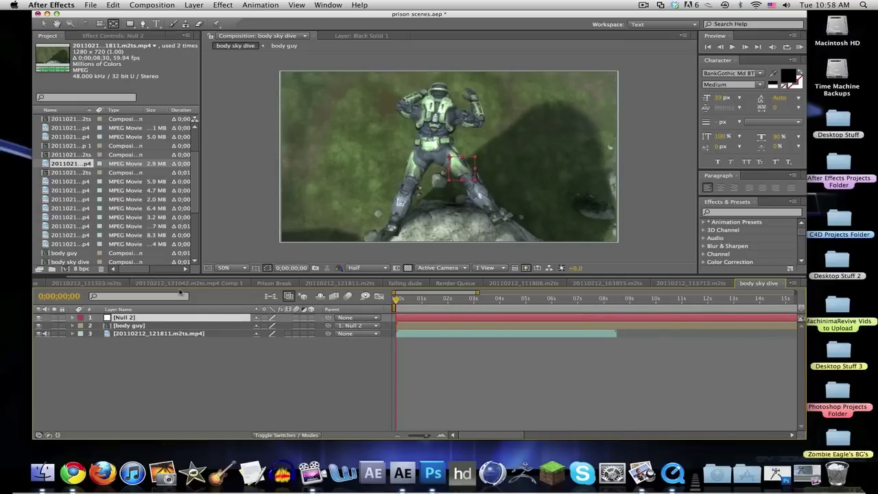
pyautogui.press('p')
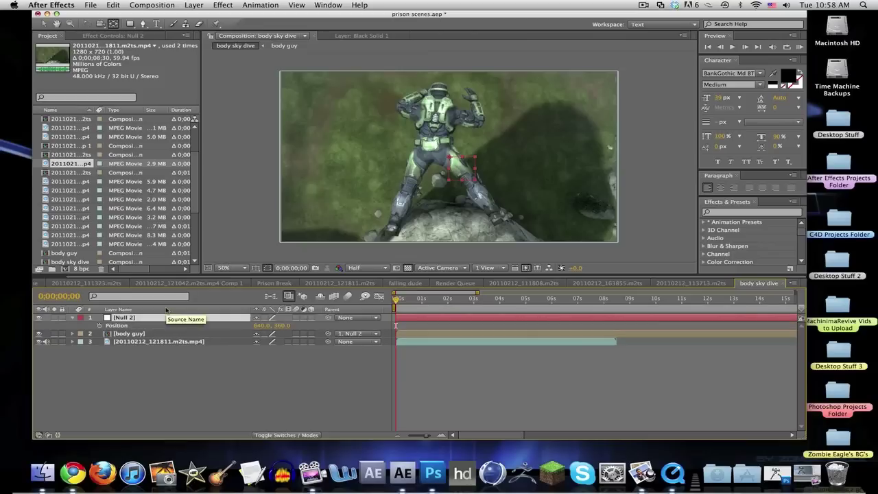
pyautogui.click(99, 326)
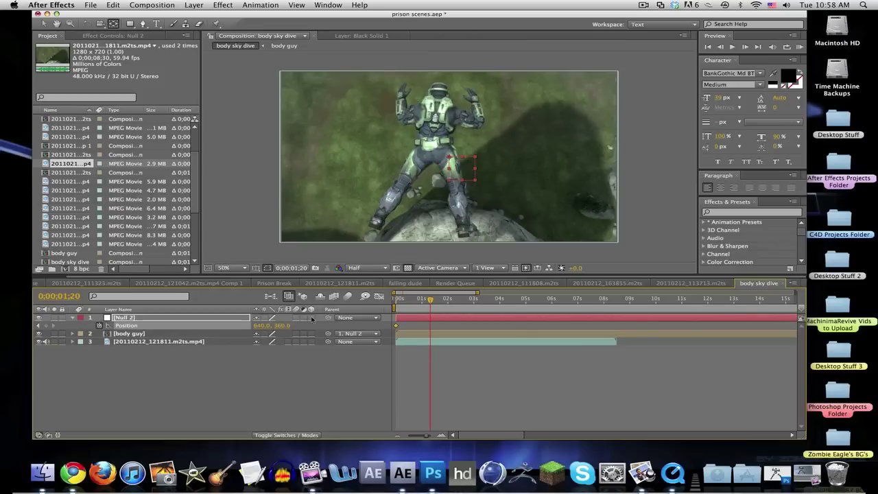
pyautogui.click(101, 326)
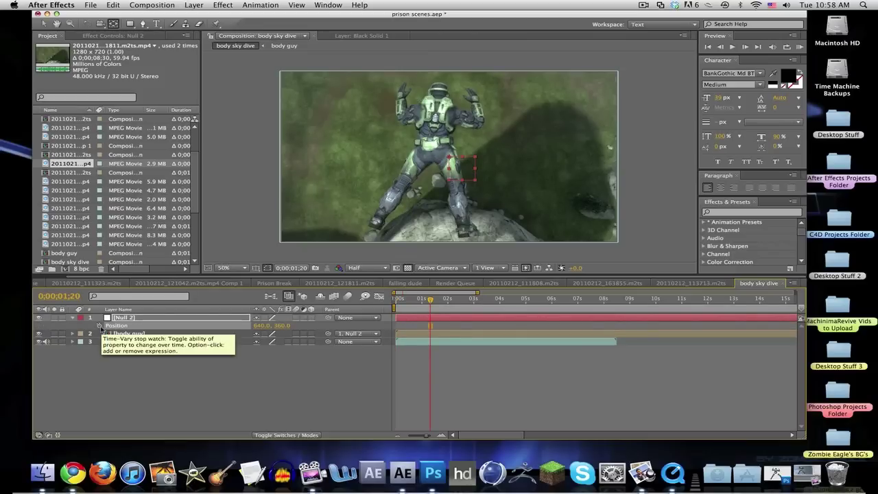
# Step: Keyframe the null's scale at 100% at the start and 52% on 0;00;02;05, and scrub on to 0;00;04;00
pyautogui.moveTo(404, 301); pyautogui.dragTo(389, 303)
pyautogui.click(395, 302)
pyautogui.press('s')
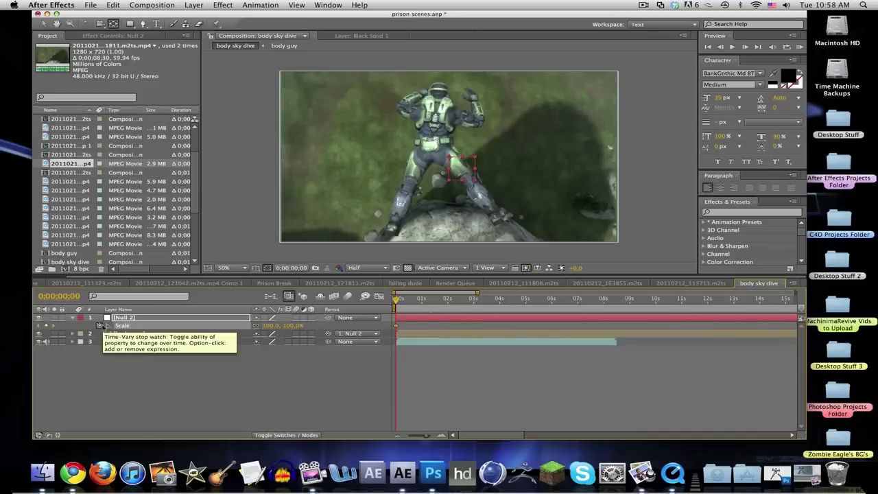
pyautogui.click(99, 326)
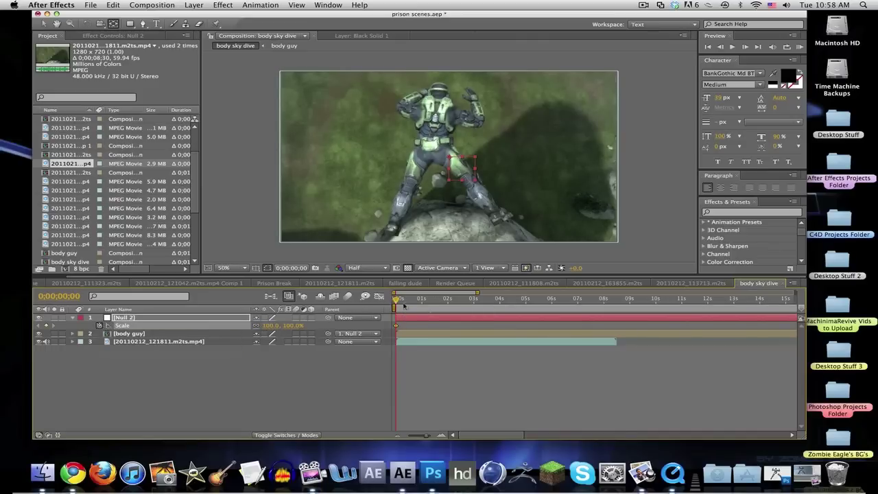
pyautogui.moveTo(396, 299); pyautogui.dragTo(450, 302)
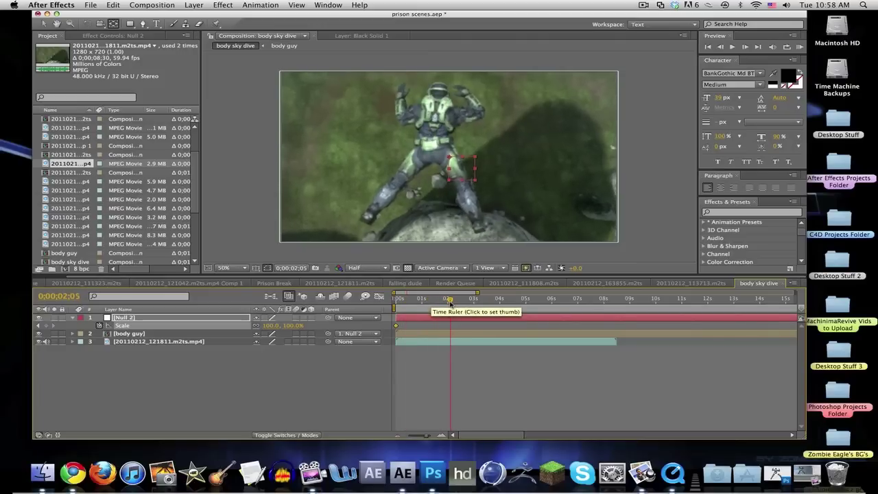
pyautogui.moveTo(271, 326); pyautogui.dragTo(241, 326)
pyautogui.press('Home')
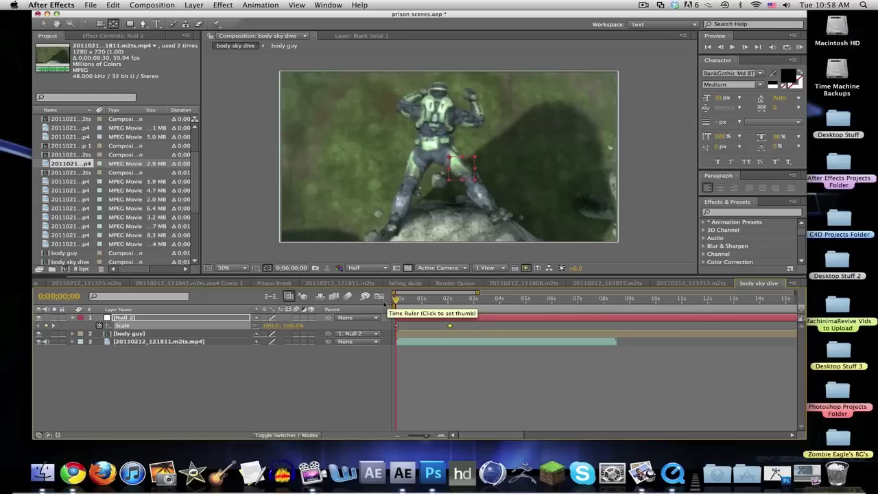
pyautogui.moveTo(396, 302); pyautogui.dragTo(499, 300)
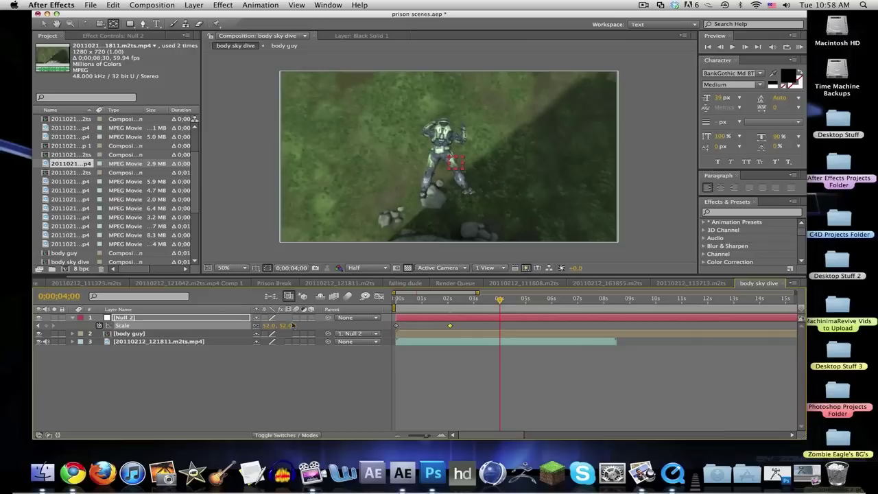
# Step: Keyframe the null's scale at 27% on 0;00;04;00 and trim the end of the background footage layer to that time
pyautogui.moveTo(269, 326)
pyautogui.mouseDown()
pyautogui.moveTo(277, 326)
pyautogui.moveTo(258, 328)
pyautogui.mouseUp()
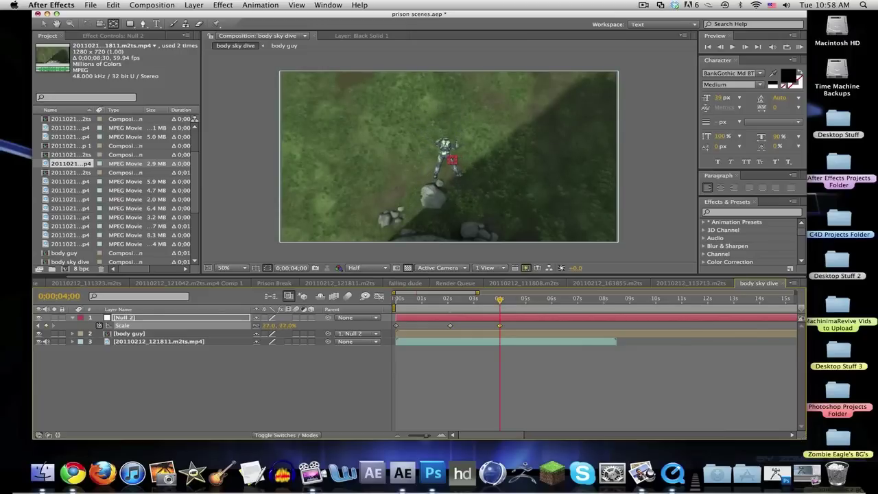
pyautogui.moveTo(497, 302)
pyautogui.mouseDown()
pyautogui.moveTo(432, 303)
pyautogui.moveTo(508, 305)
pyautogui.moveTo(500, 303)
pyautogui.mouseUp()
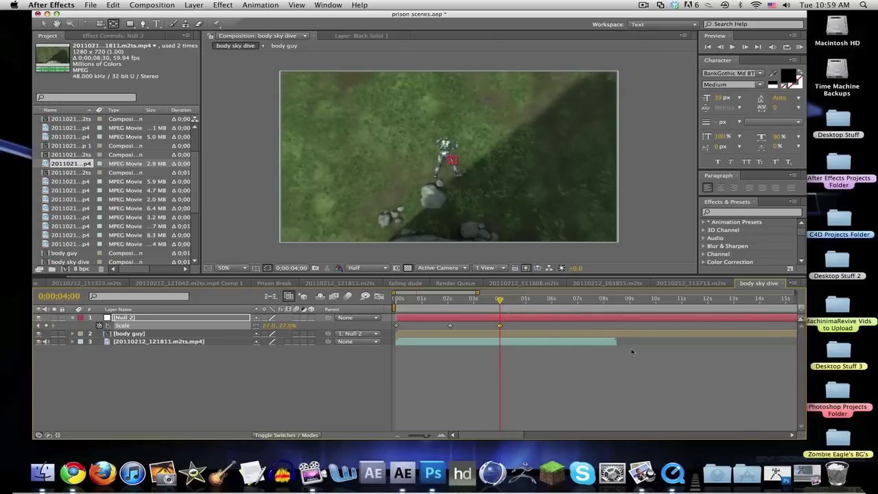
pyautogui.click(577, 340)
pyautogui.moveTo(576, 341); pyautogui.dragTo(499, 341)
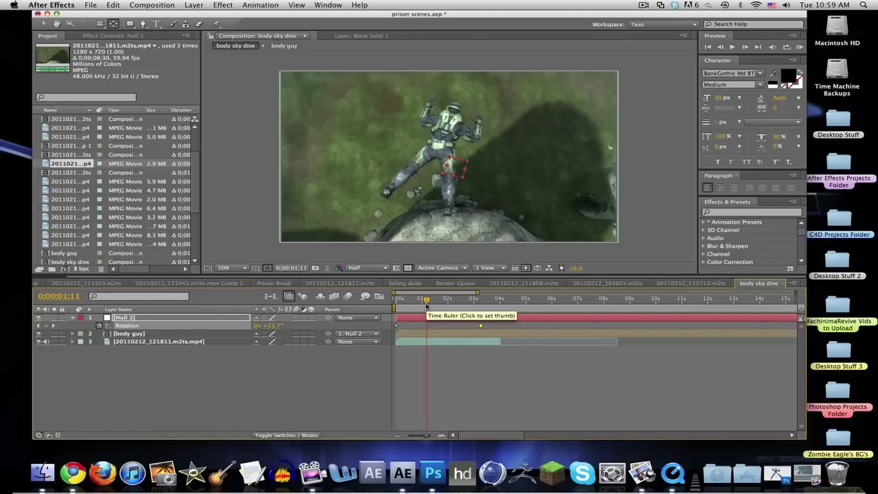
# Step: Scrub through the composition around 0;00;01;35 to 0;00;01;59 to review the null's rotation together with the shrinking body
pyautogui.click(436, 301)
pyautogui.moveTo(436, 302)
pyautogui.mouseDown()
pyautogui.moveTo(462, 303)
pyautogui.moveTo(438, 303)
pyautogui.mouseUp()
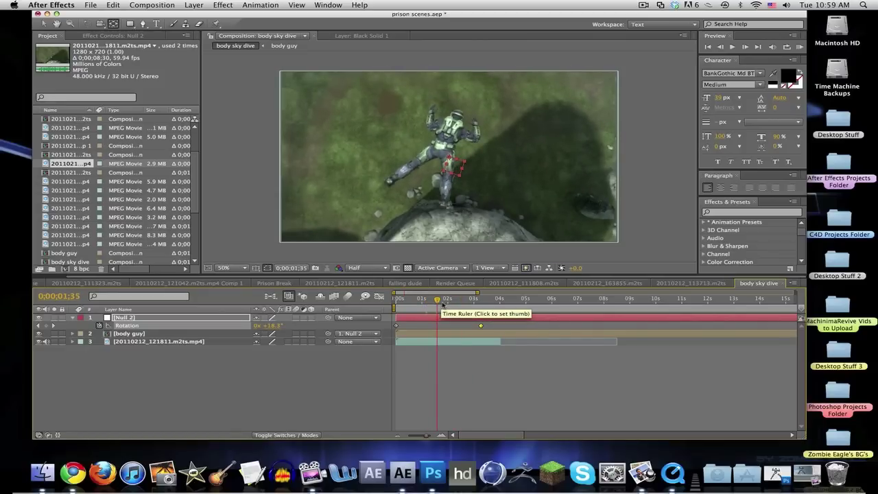
pyautogui.click(447, 303)
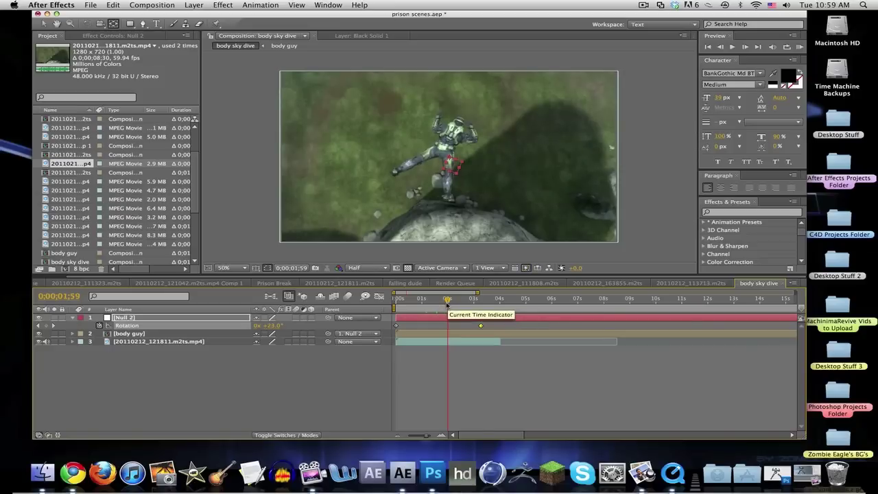
pyautogui.moveTo(447, 304); pyautogui.dragTo(443, 303)
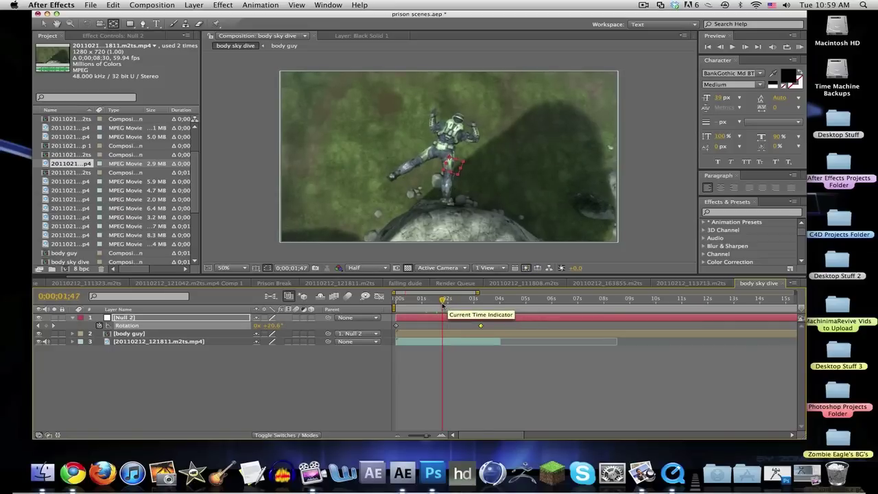